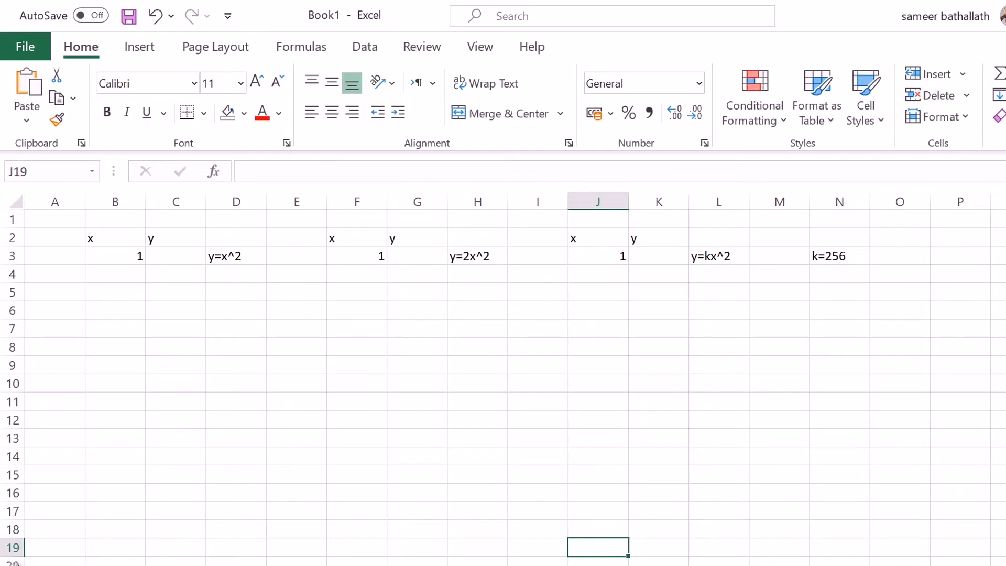
- Enter =B3+2 in cell B4 and fill it down through B12 to build the first table's x values
double_click(175, 256)
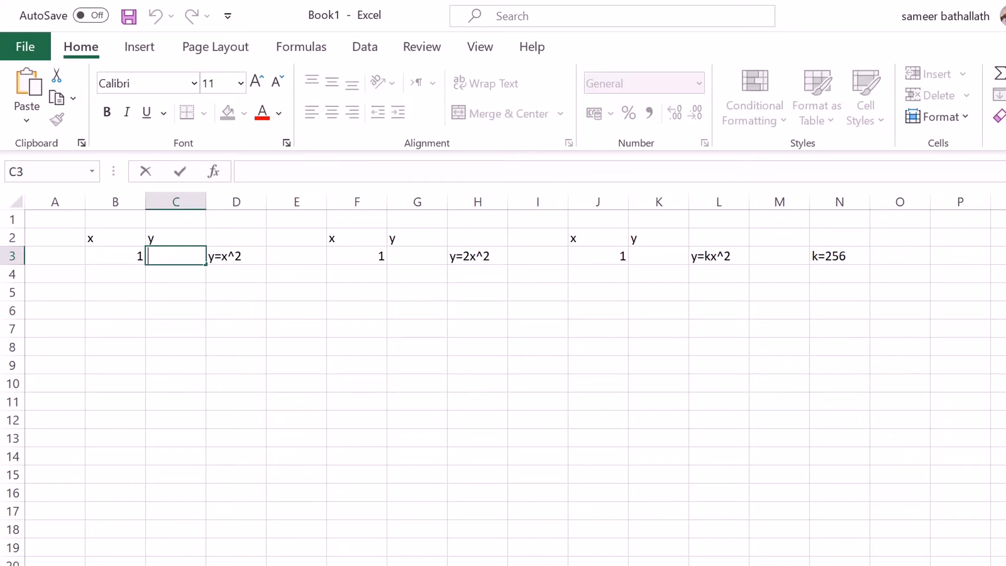
left_click(116, 256)
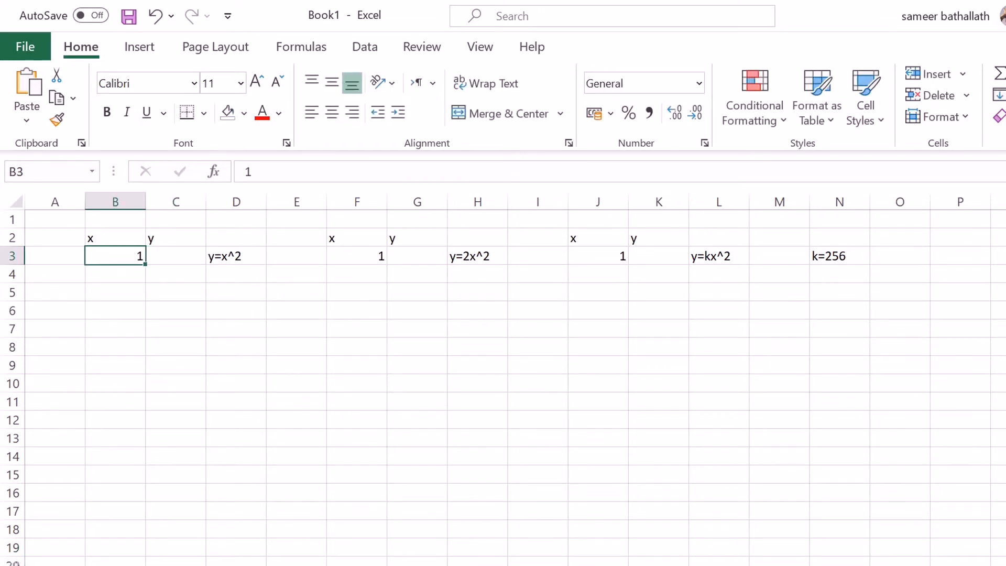
double_click(115, 274)
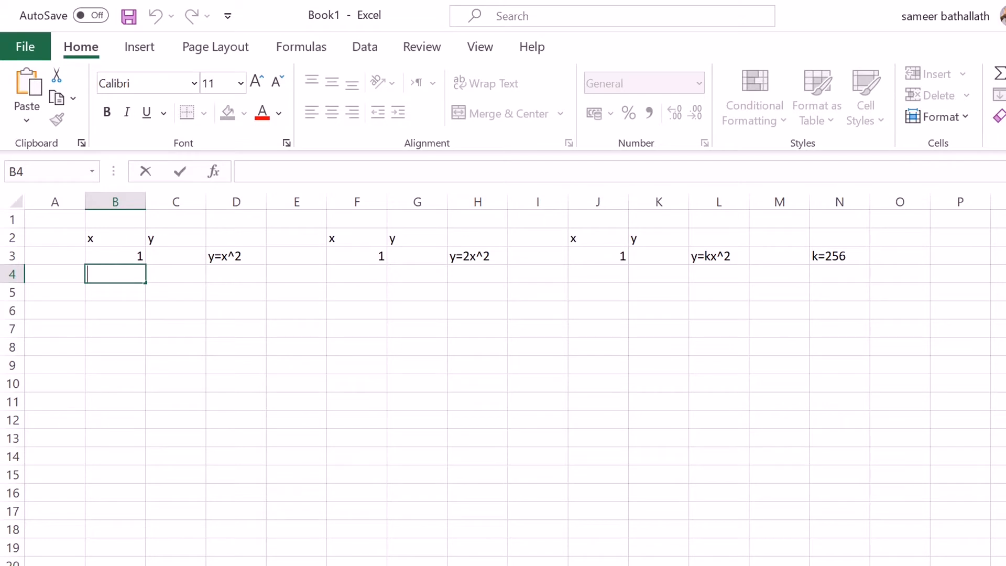
type("=")
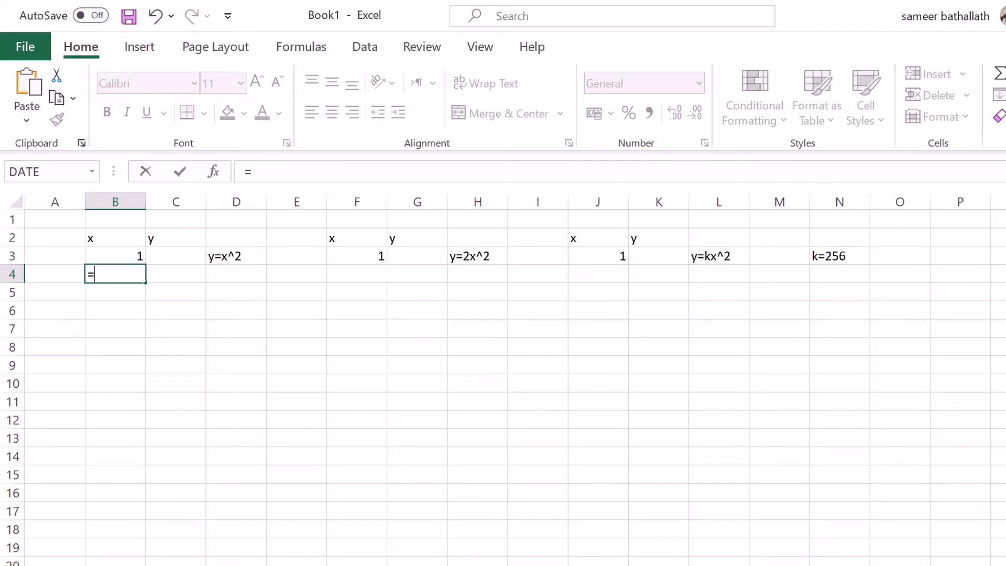
left_click(115, 256)
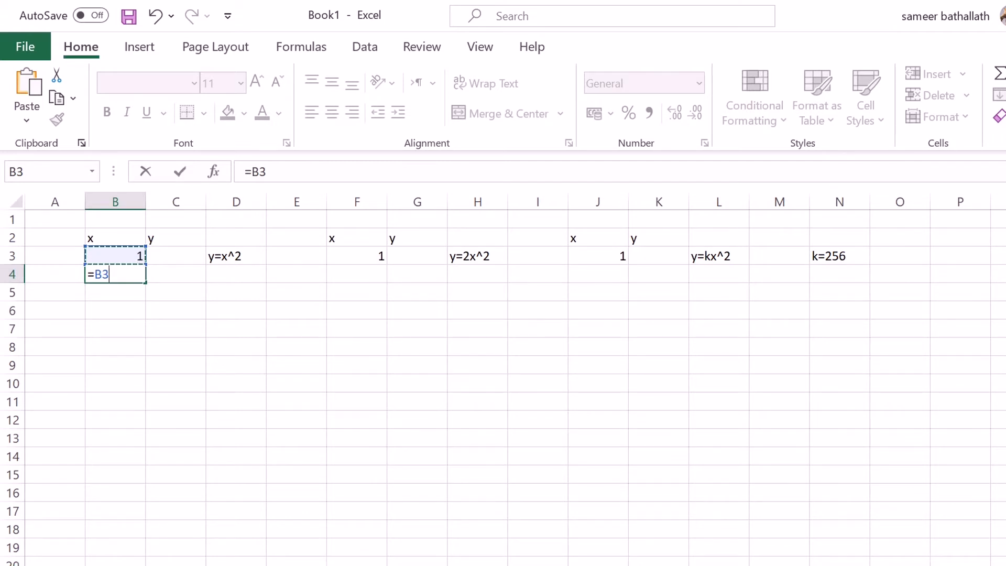
type("?")
key("BackSpace")
type("+2")
key("Return")
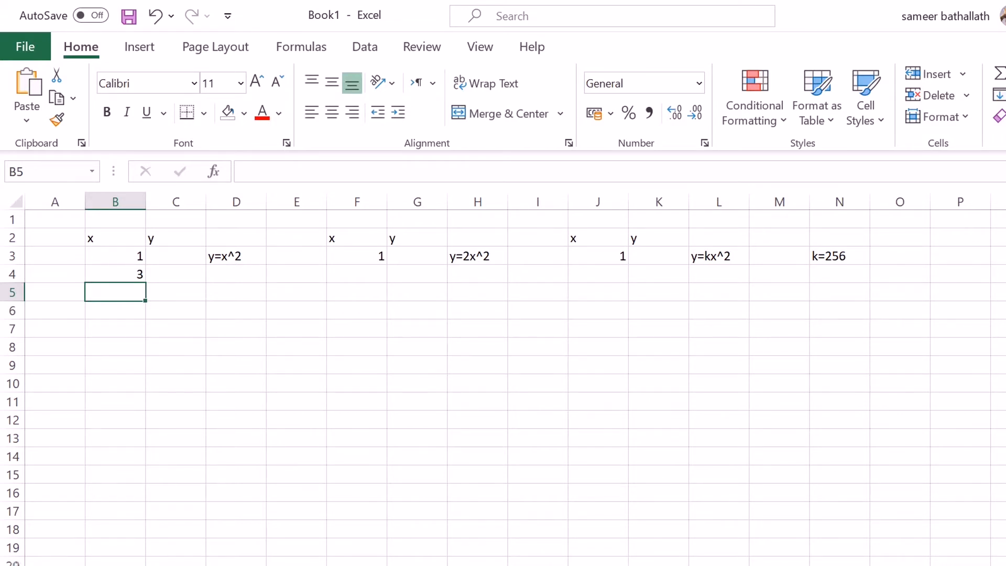
key("Up")
left_click_drag(145, 282, 141, 422)
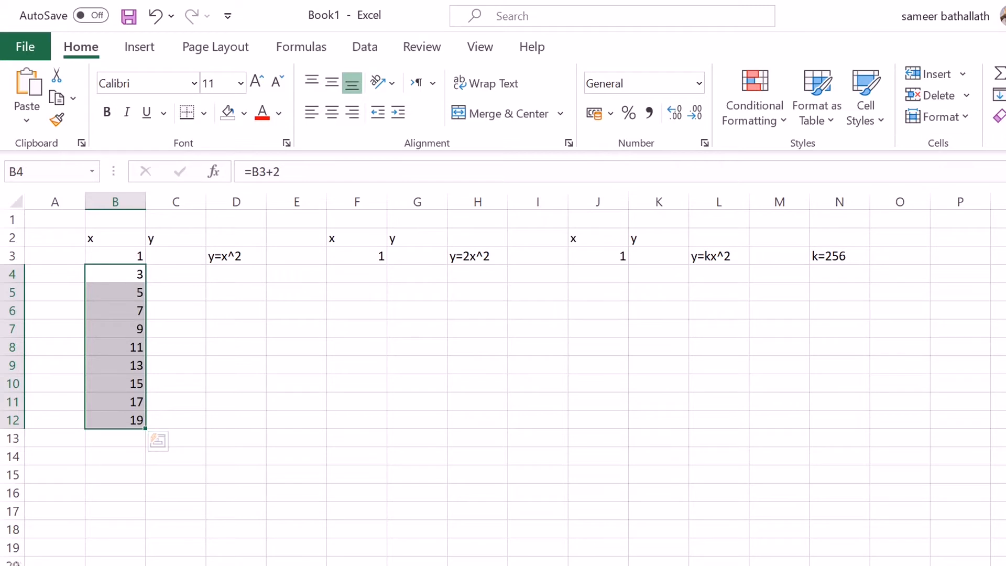
- Enter =B3^2 in cell C3 and fill it down through C12 for the first table's y values
left_click(175, 256)
double_click(175, 256)
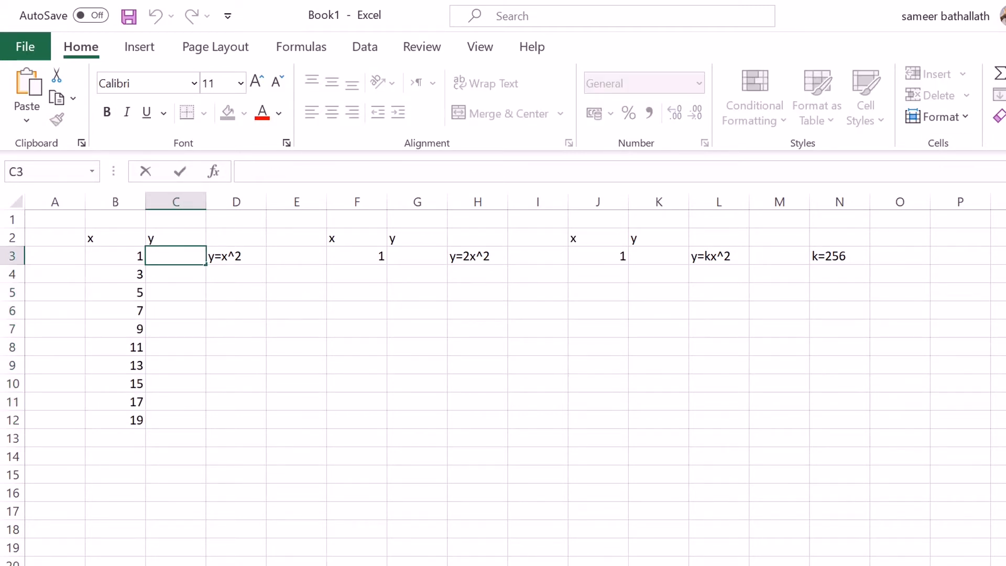
type("=")
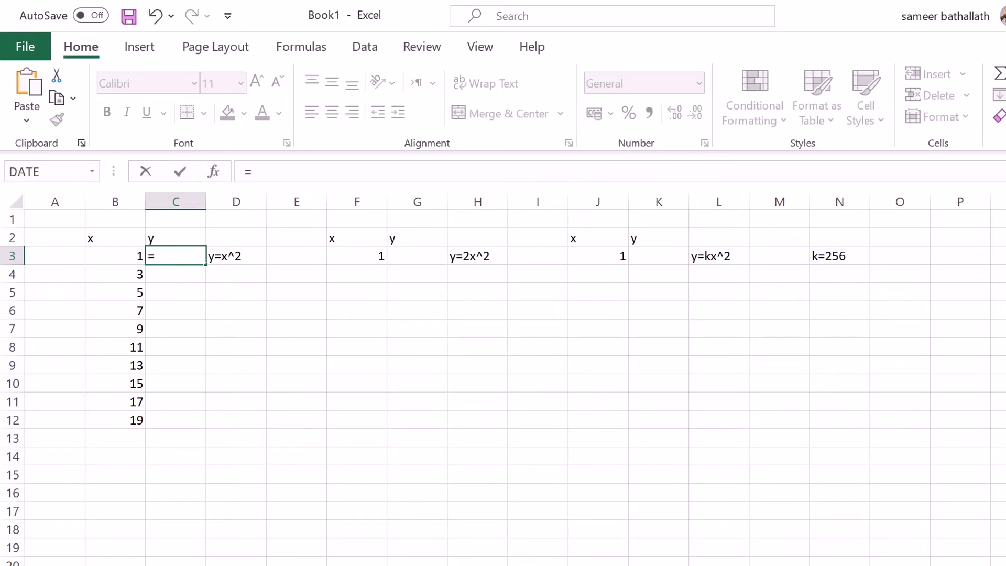
left_click(115, 256)
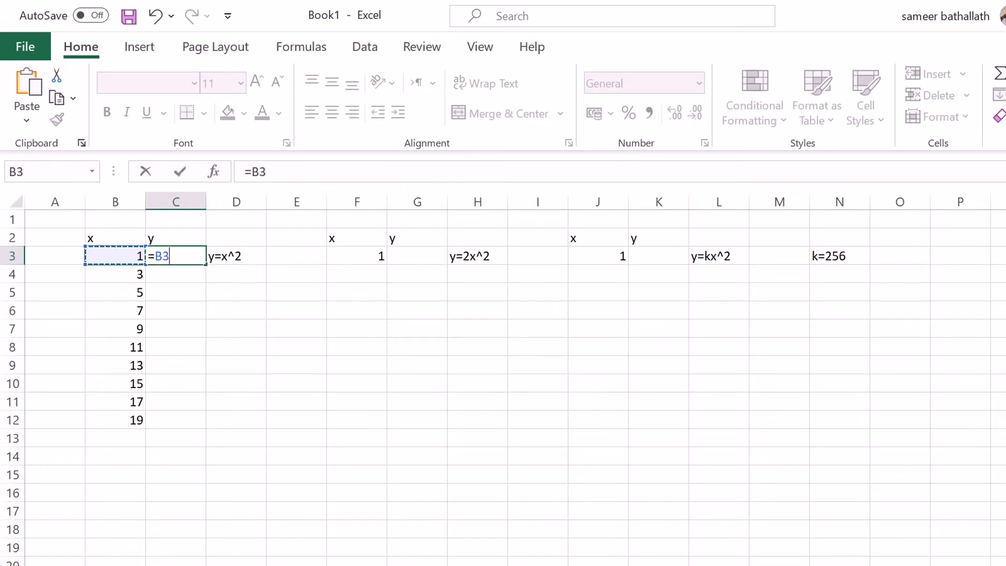
type("^2")
left_click(236, 328)
left_click(175, 257)
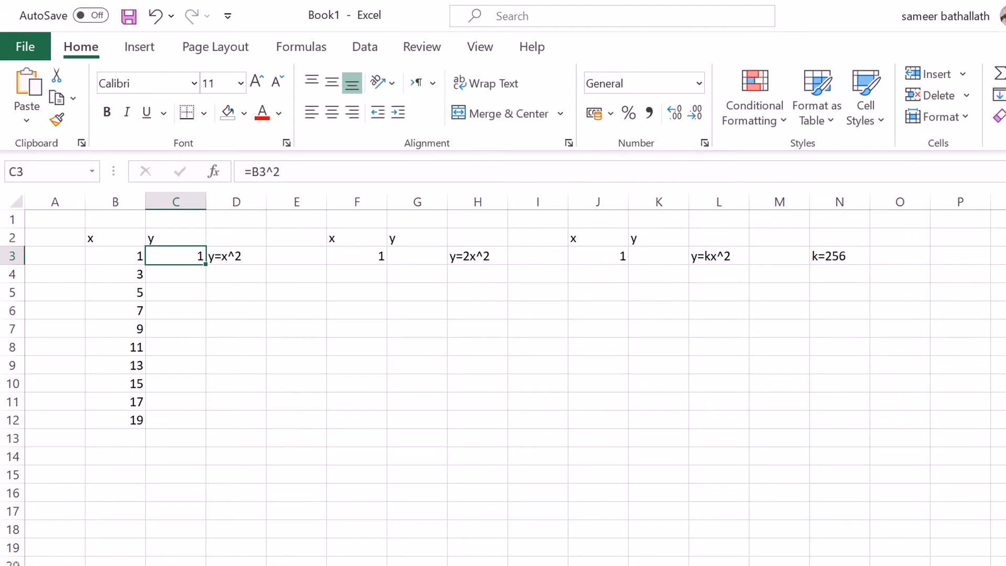
left_click_drag(175, 256, 176, 419)
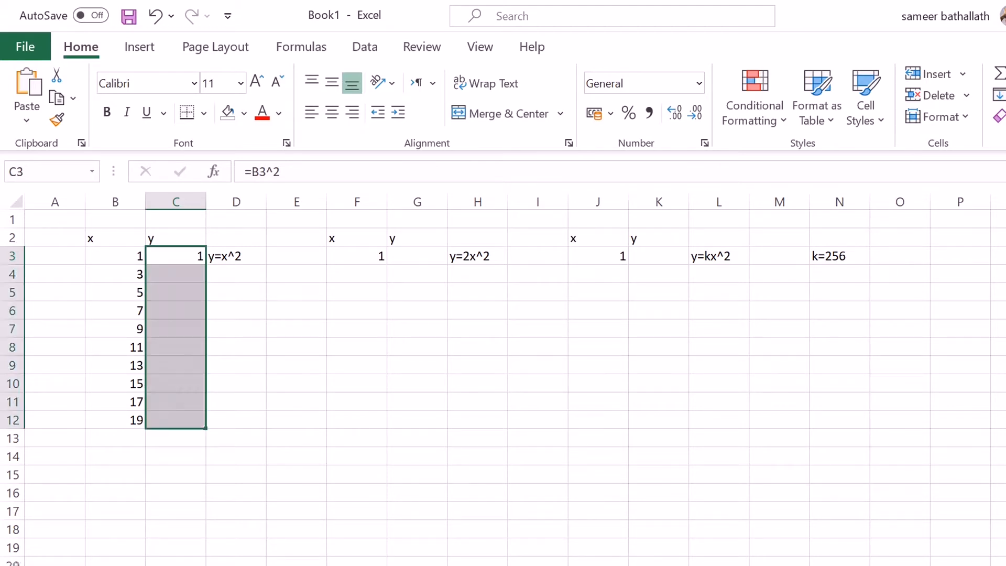
left_click(176, 456)
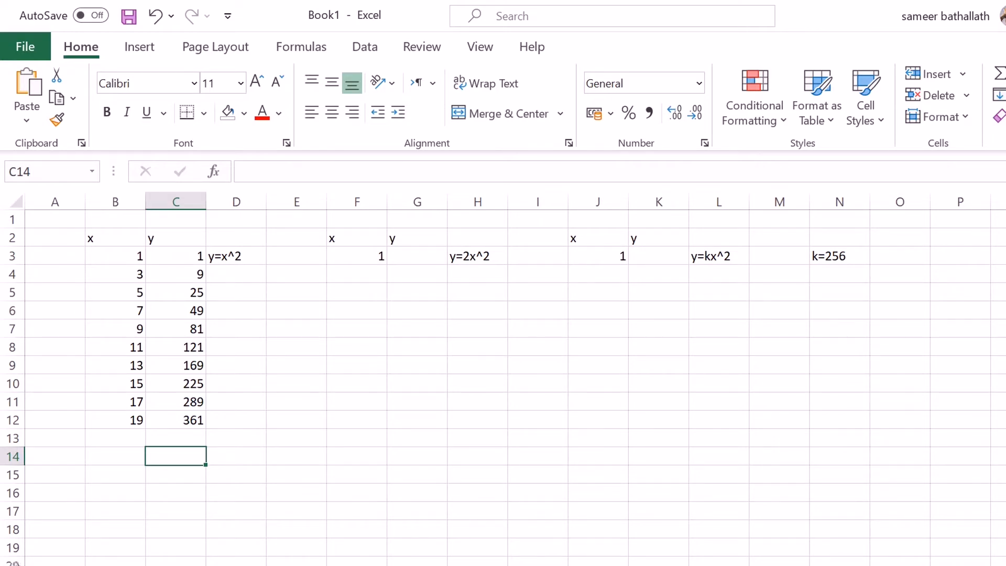
- Enter =F3+1 in cell F4 and fill it down through F12 for the second table's x values
left_click(417, 256)
left_click(357, 274)
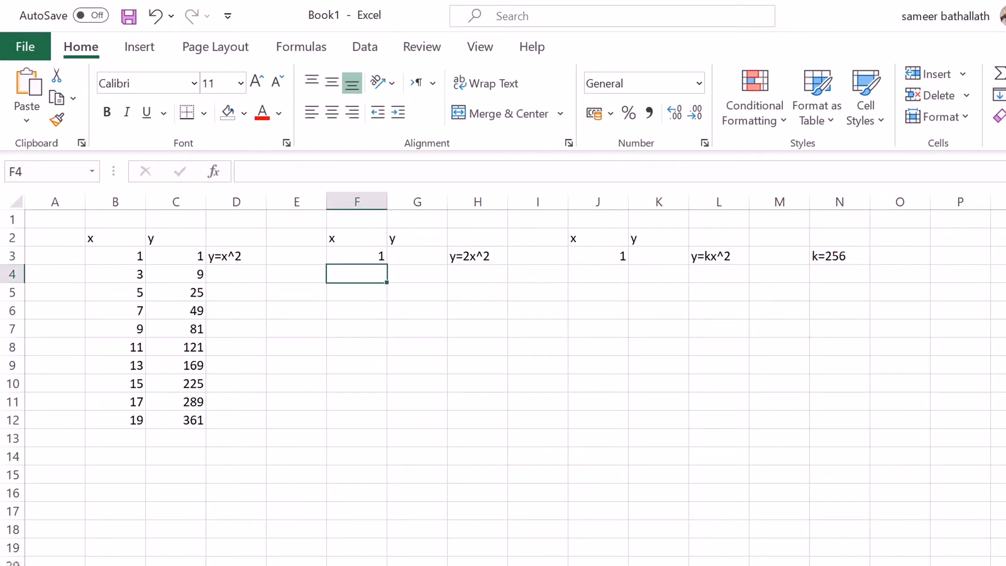
type("=")
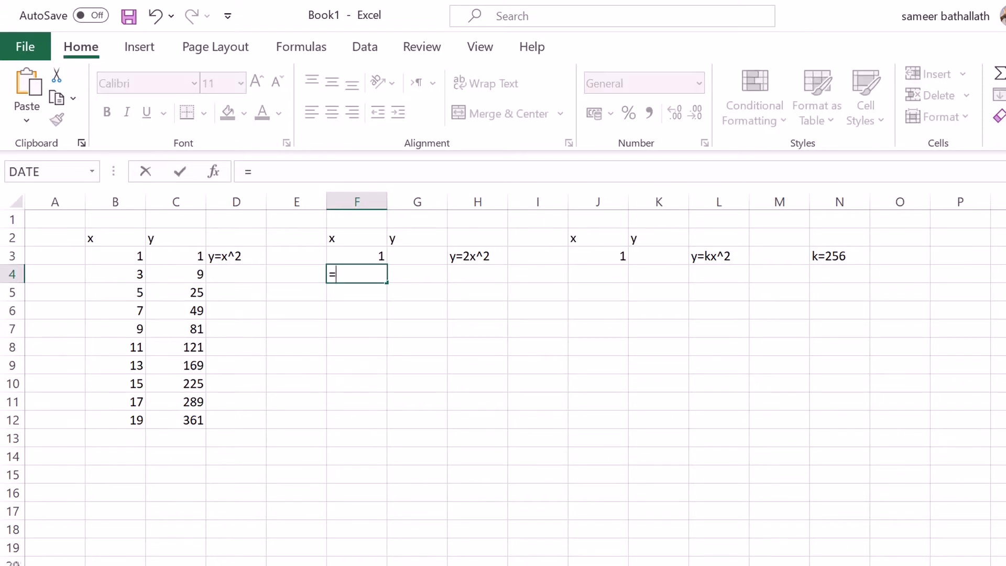
left_click(357, 256)
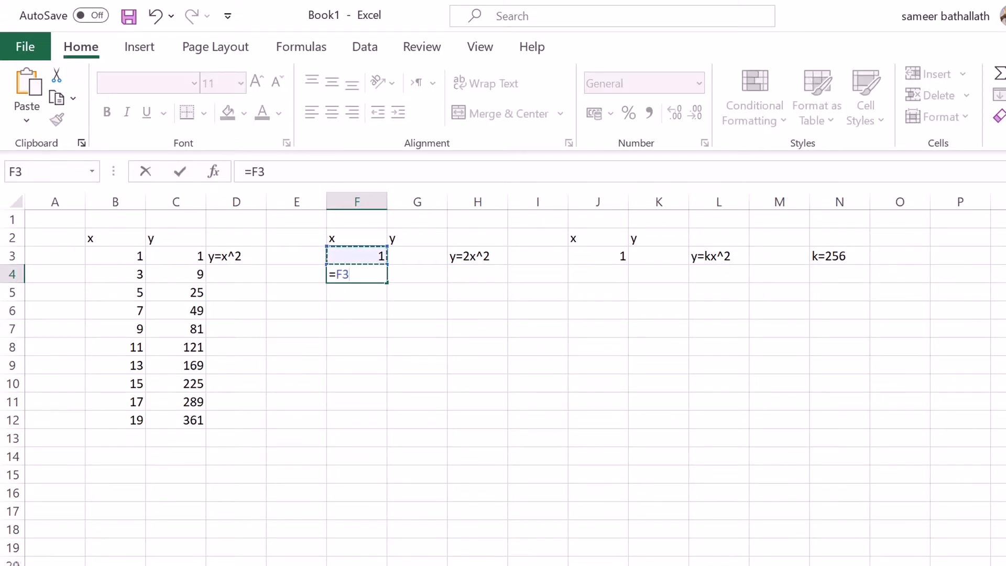
type("+1")
left_click_drag(356, 291, 357, 419)
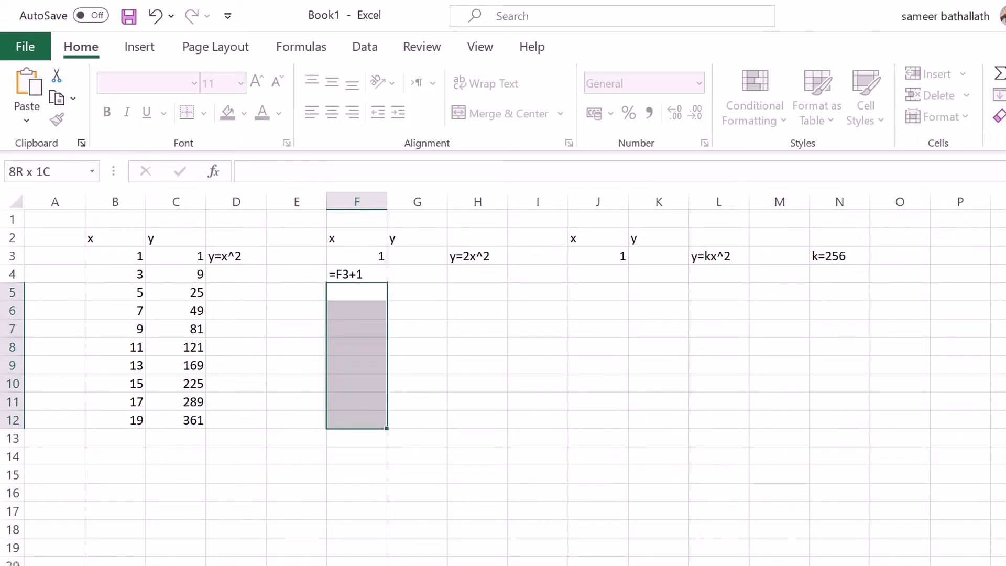
left_click(357, 273)
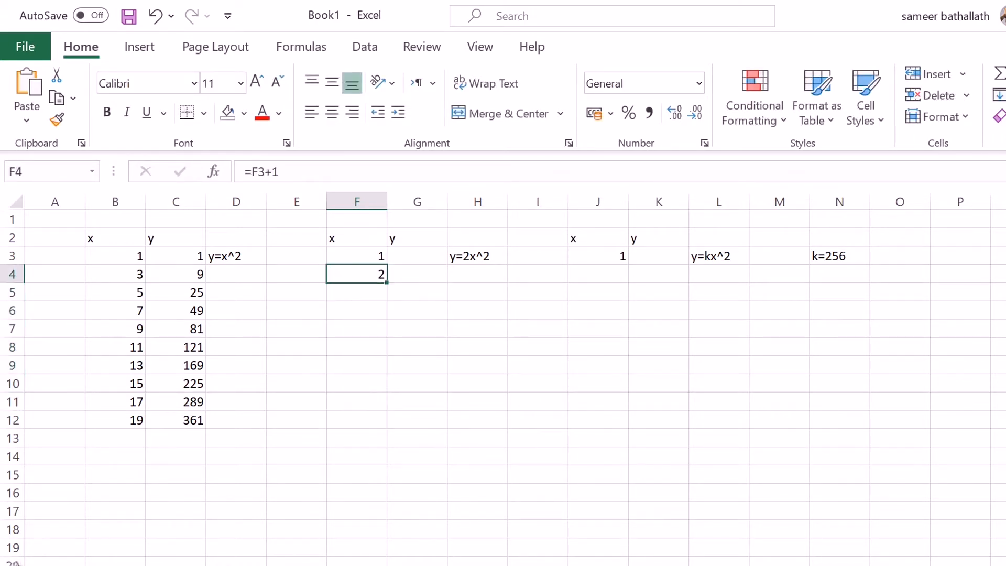
left_click_drag(386, 282, 386, 427)
left_click(417, 329)
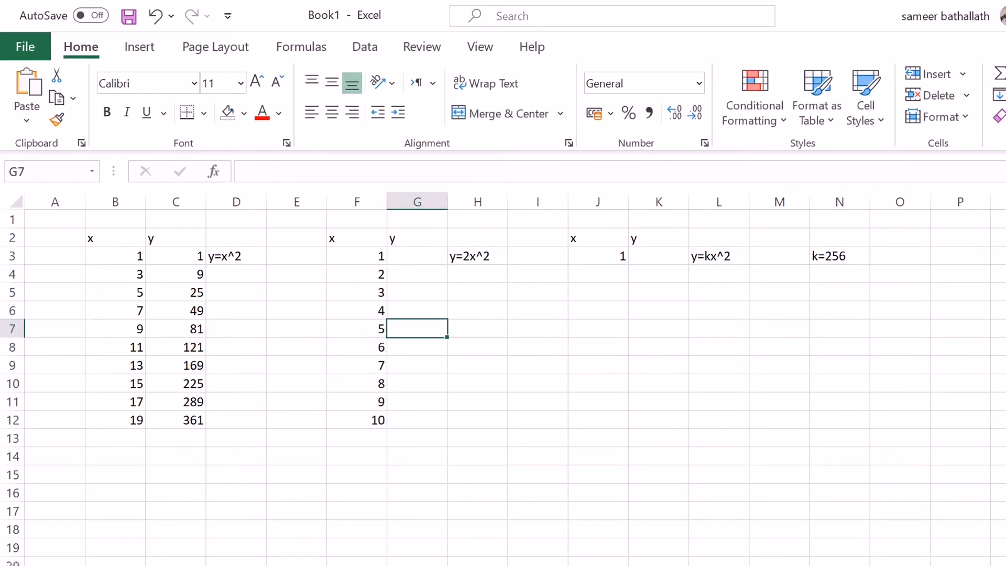
double_click(357, 274)
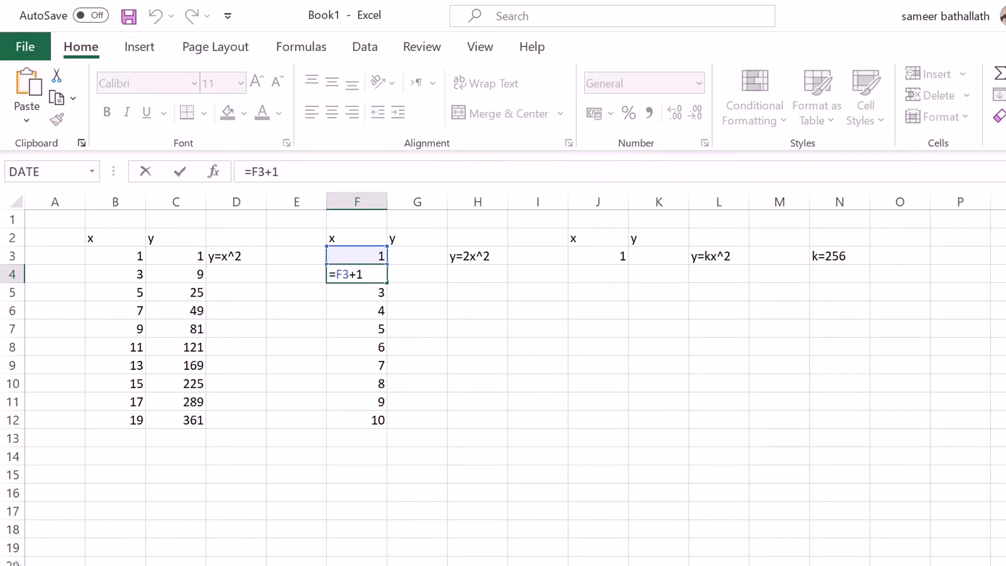
left_click(477, 365)
- Enter 2* in cell G3 as the start of the second table's y calculation
double_click(417, 256)
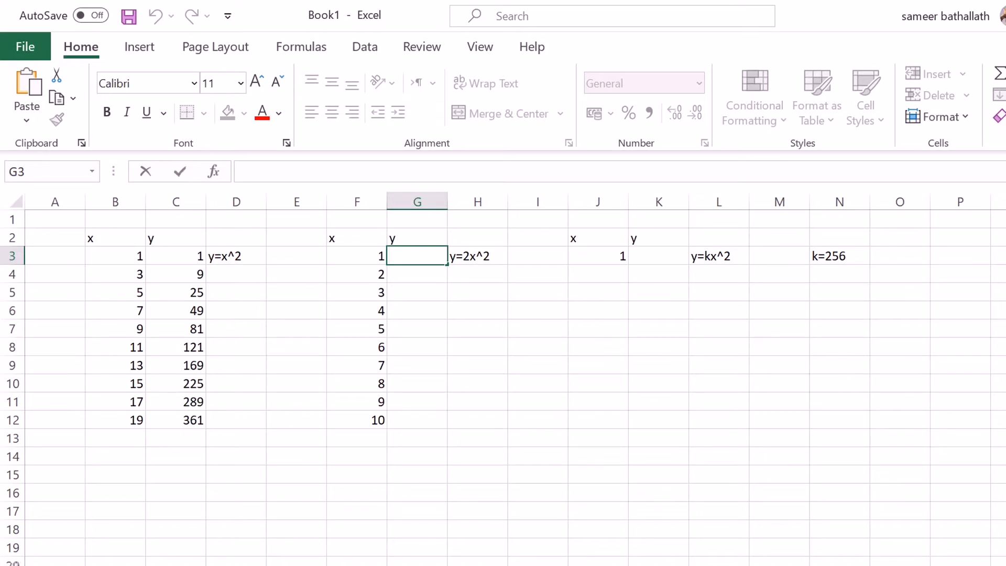
type("2*()")
key("Left")
key("Right")
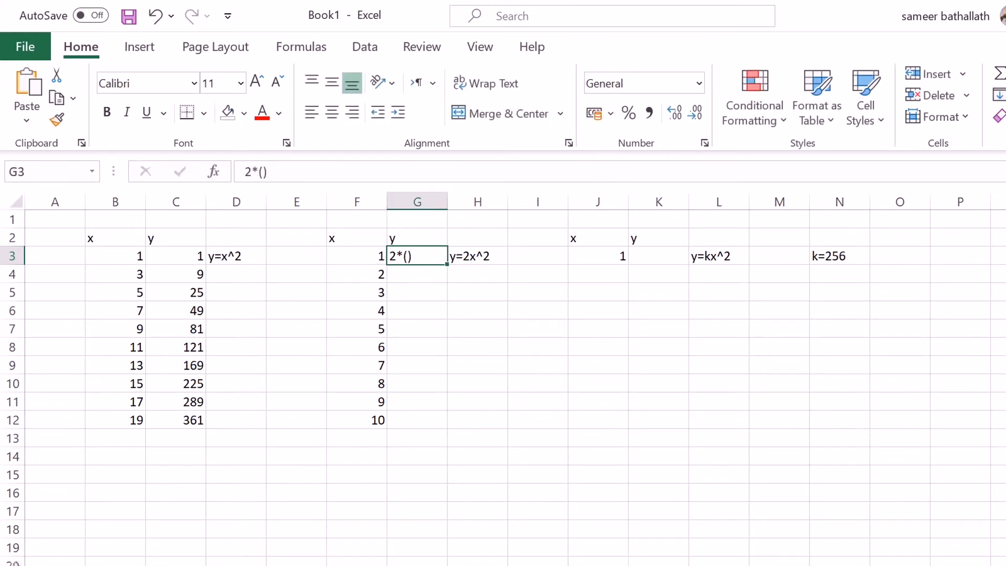
key("F2")
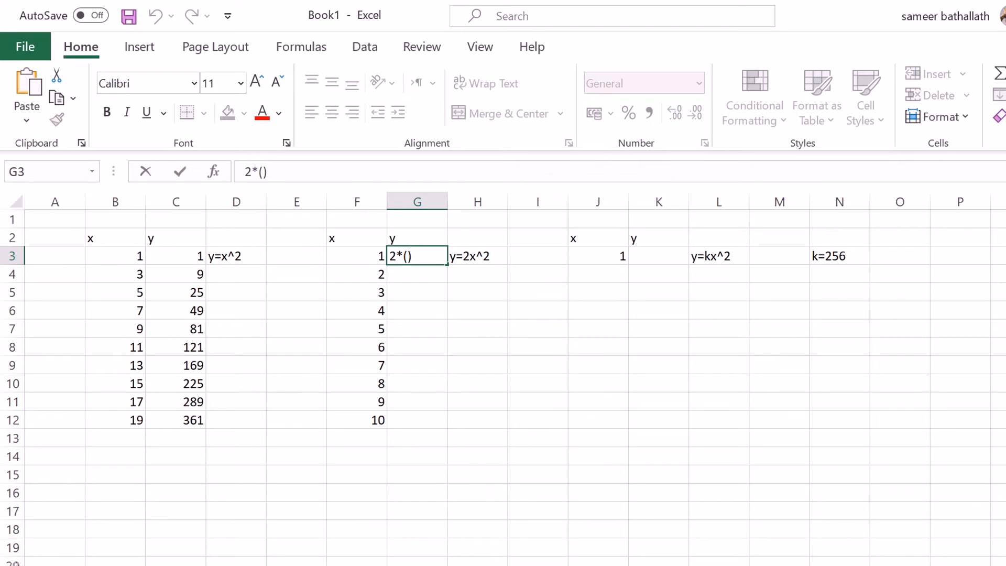
key("BackSpace")
key("BackSpace")
key("Left")
key("Right")
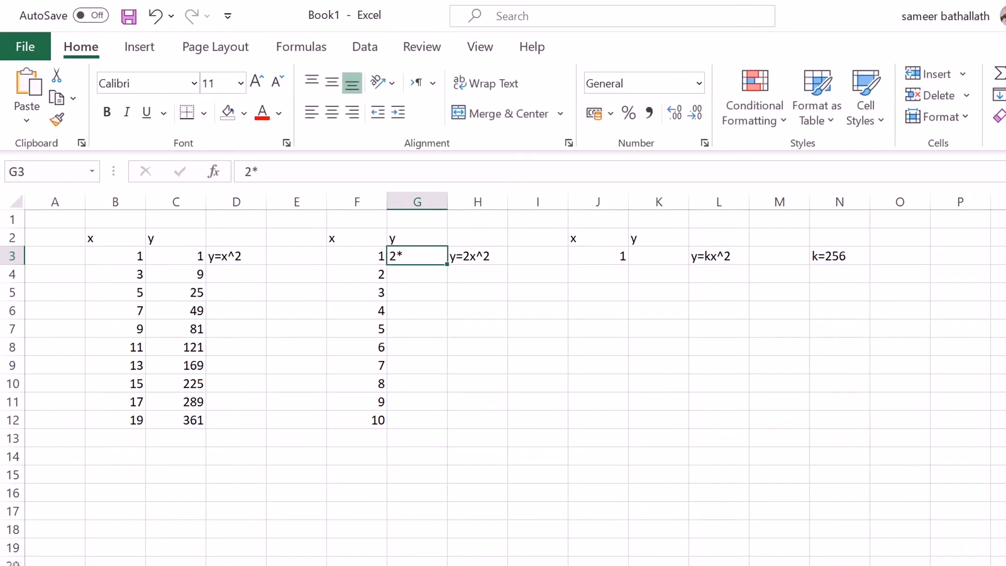
- Complete the G3 entry as the formula =2*F3^2 and fill it down through G12
key("F2")
key("Home")
type("=")
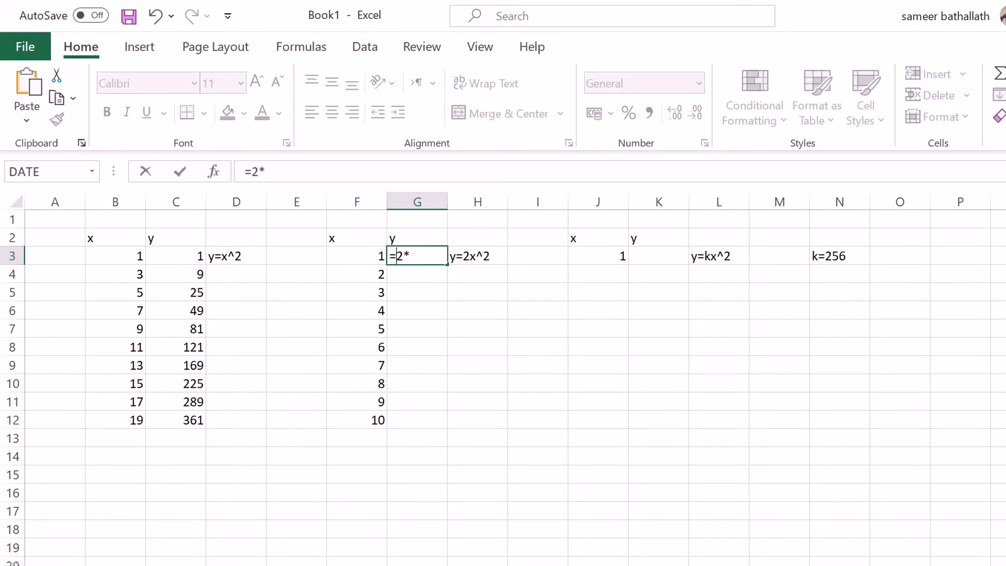
key("End")
key("F2")
key("Left")
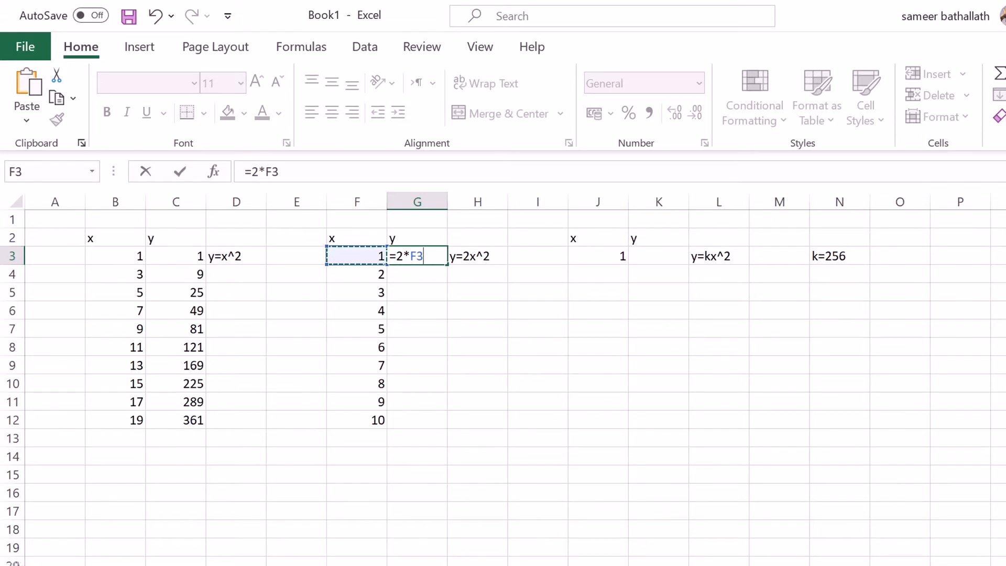
type("^2")
left_click(537, 346)
left_click(417, 255)
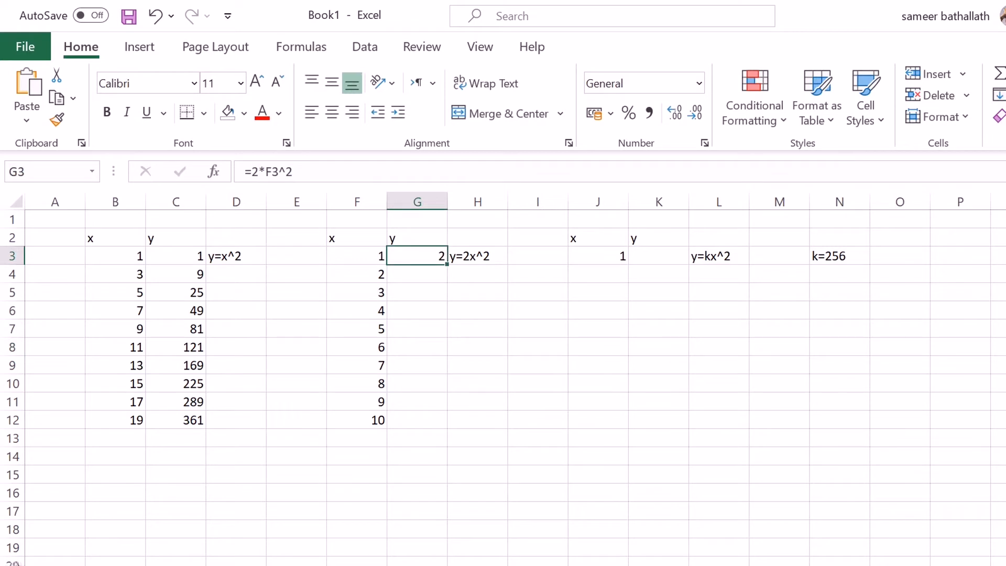
left_click_drag(447, 263, 442, 424)
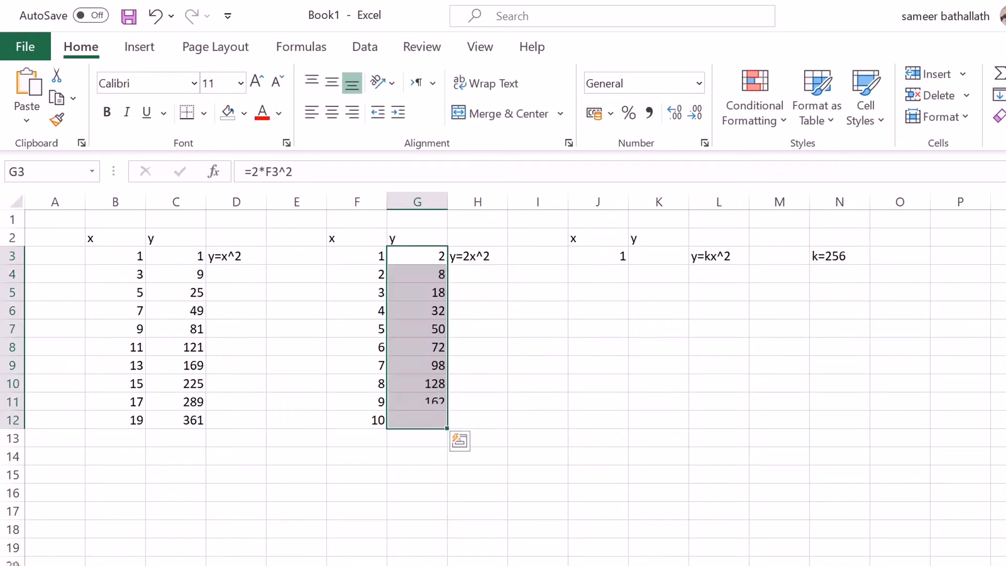
left_click(477, 292)
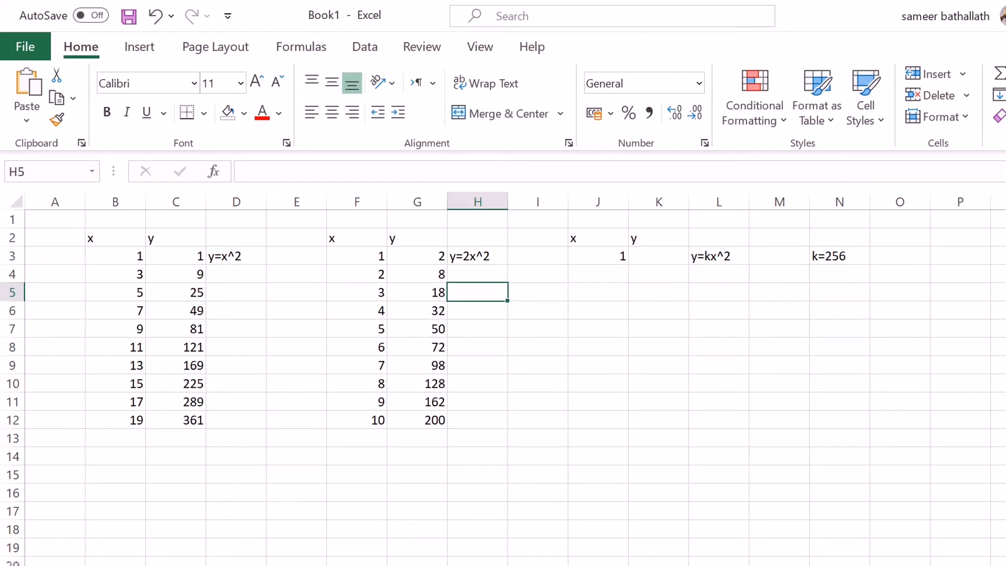
- Shorten the constant's label in N3 to k and put its value 256 in cell O3
double_click(840, 256)
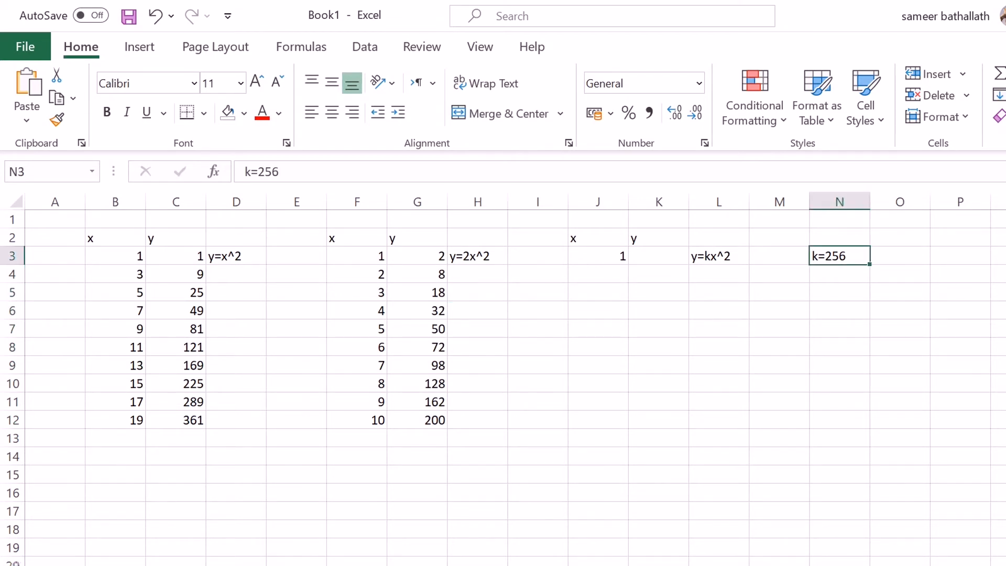
left_click_drag(846, 256, 811, 256)
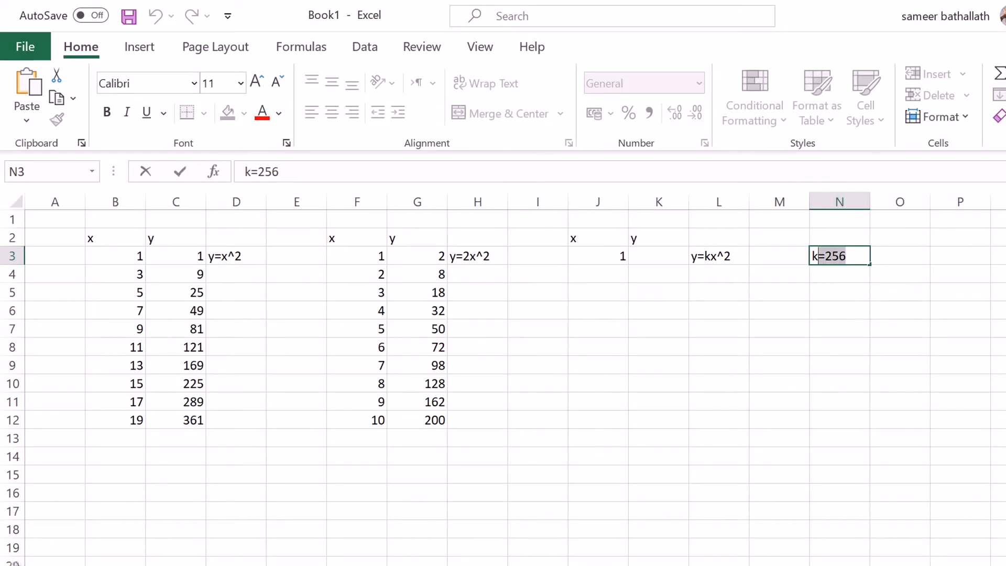
type("k")
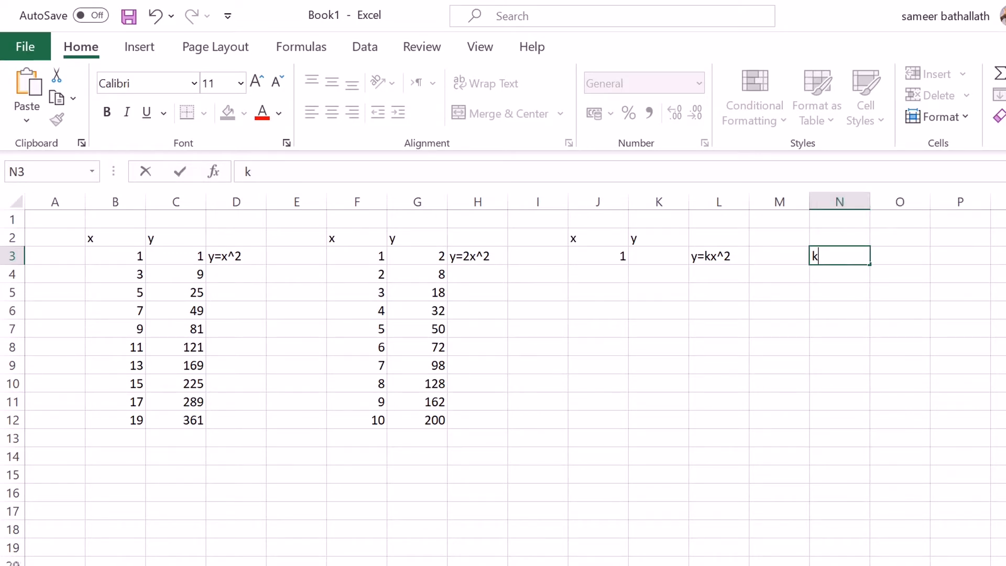
key("Tab")
type("2")
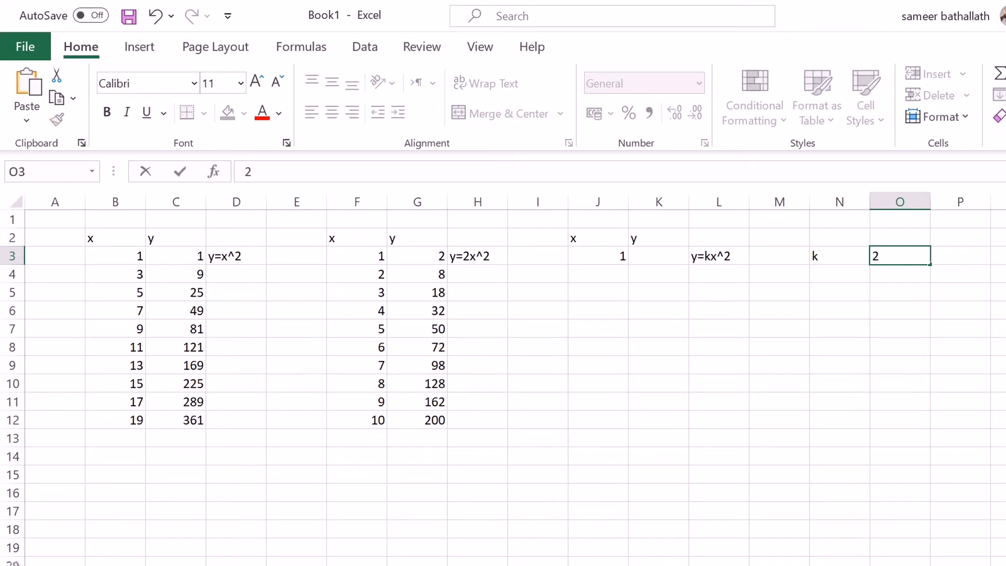
type("56")
left_click(900, 347)
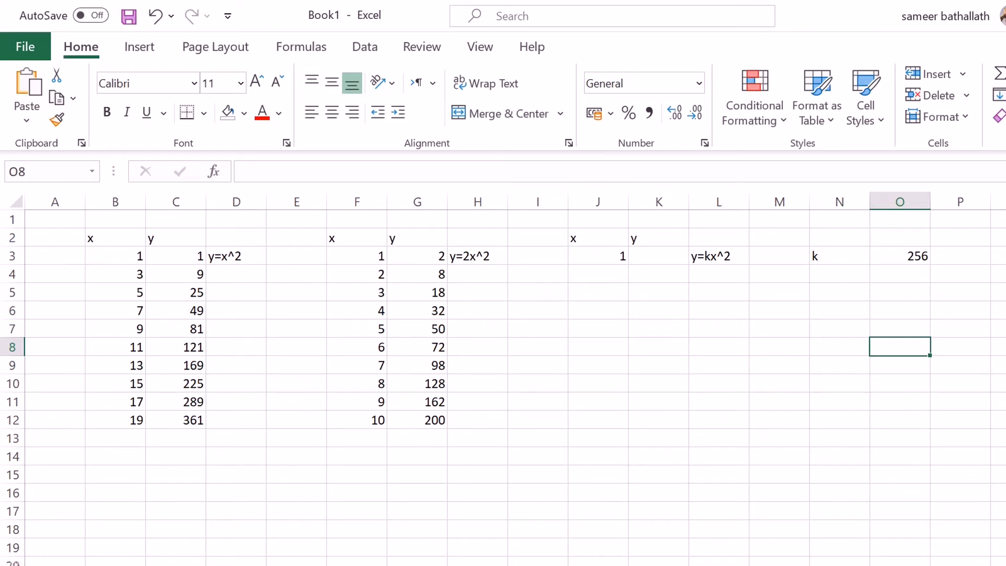
- Enter =J3+3 in cell J4 and fill it down through J12 for the third table's x values
left_click(659, 274)
double_click(658, 257)
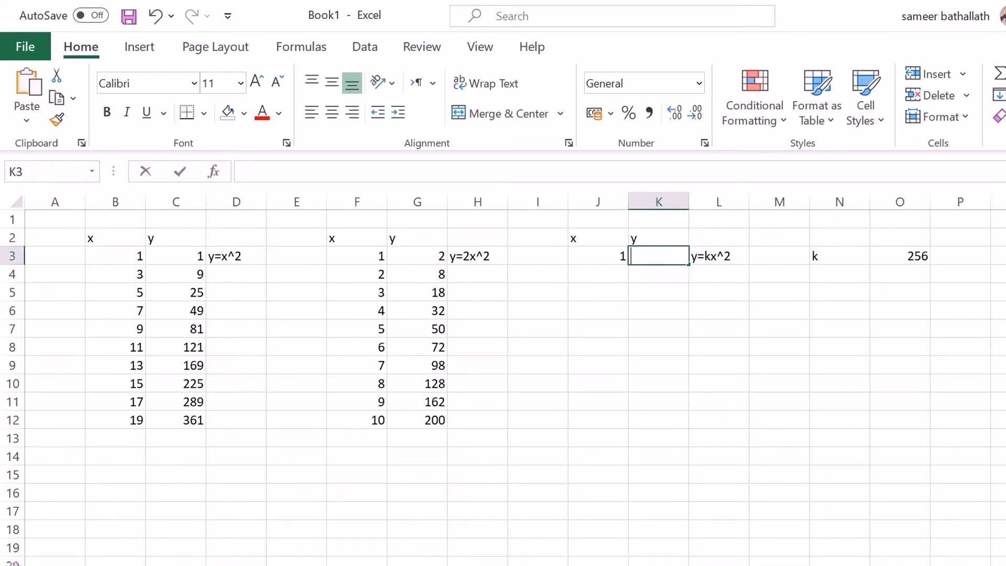
left_click(598, 274)
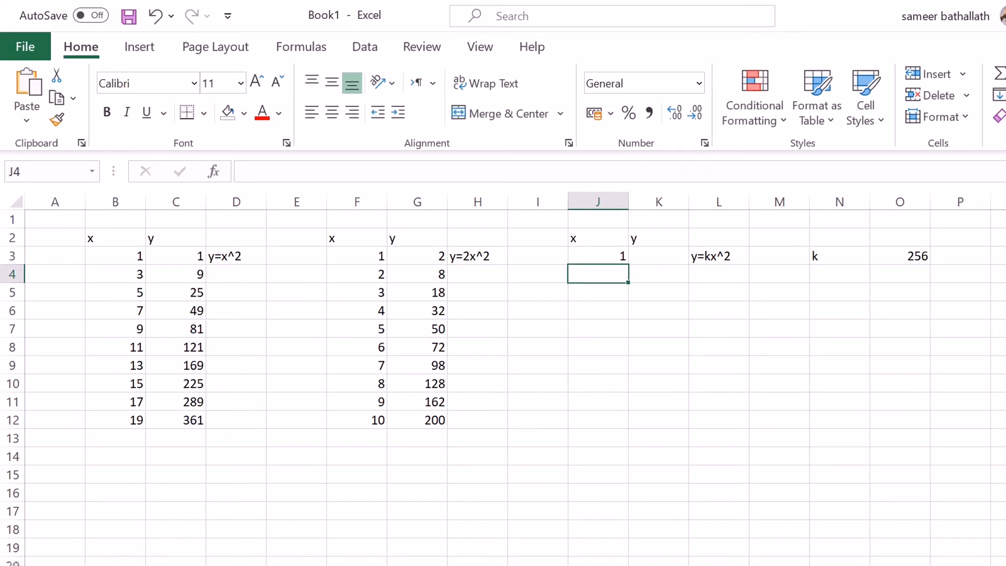
type("=")
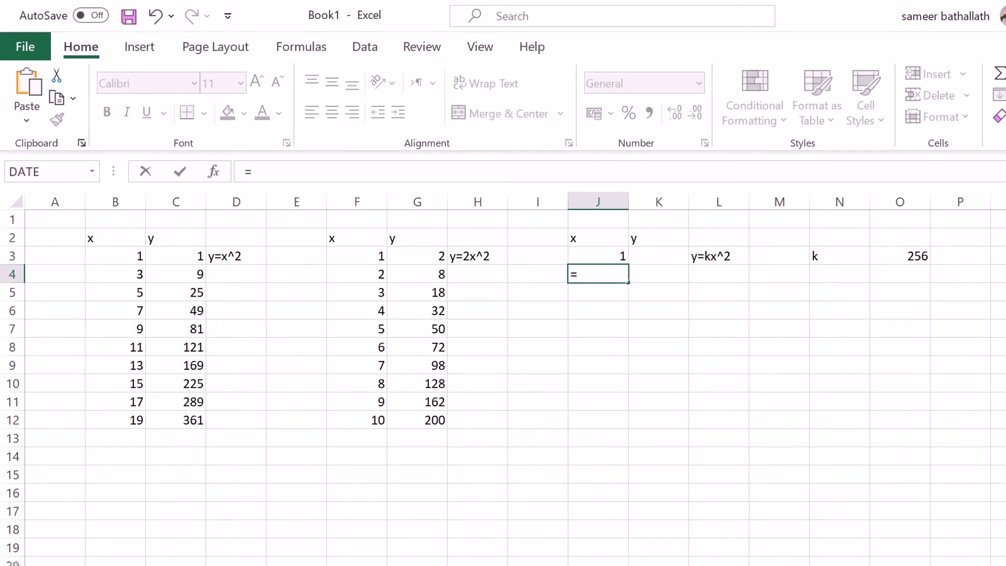
key("Up")
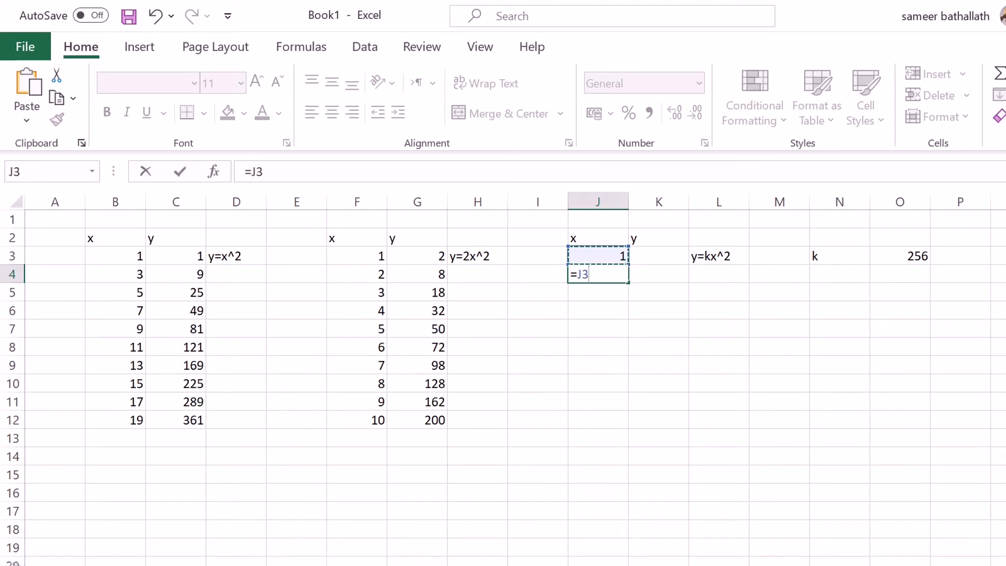
type("+3")
key("Return")
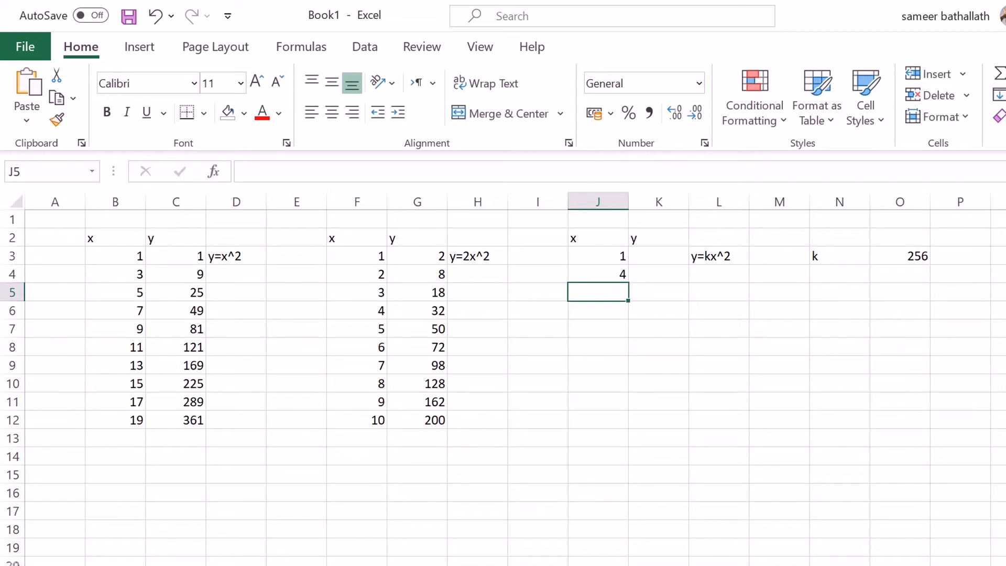
key("Up")
left_click_drag(627, 283, 627, 427)
left_click(598, 456)
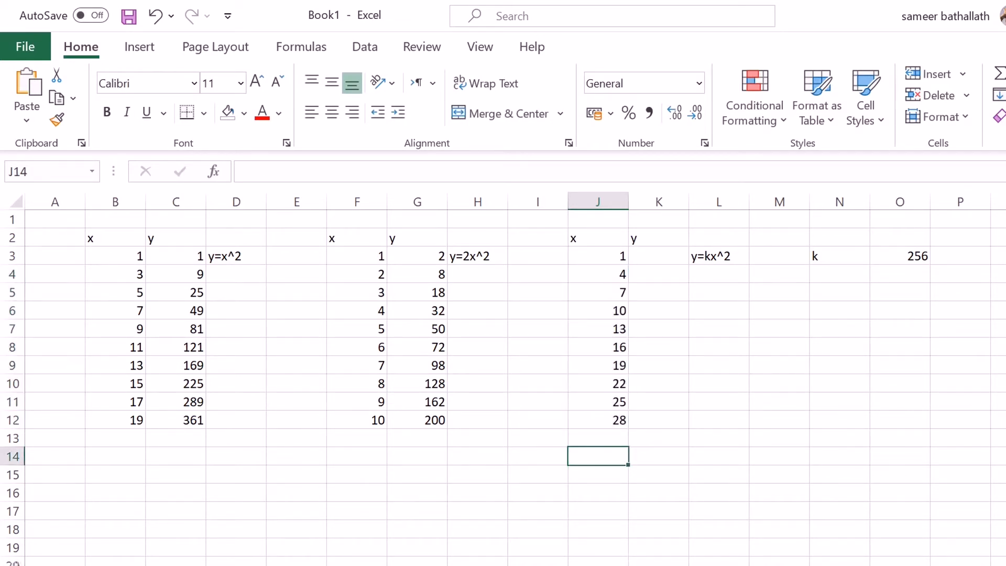
- Enter the formula =O3*J3^2 in cell K3 for the third table's first y value
left_click(658, 256)
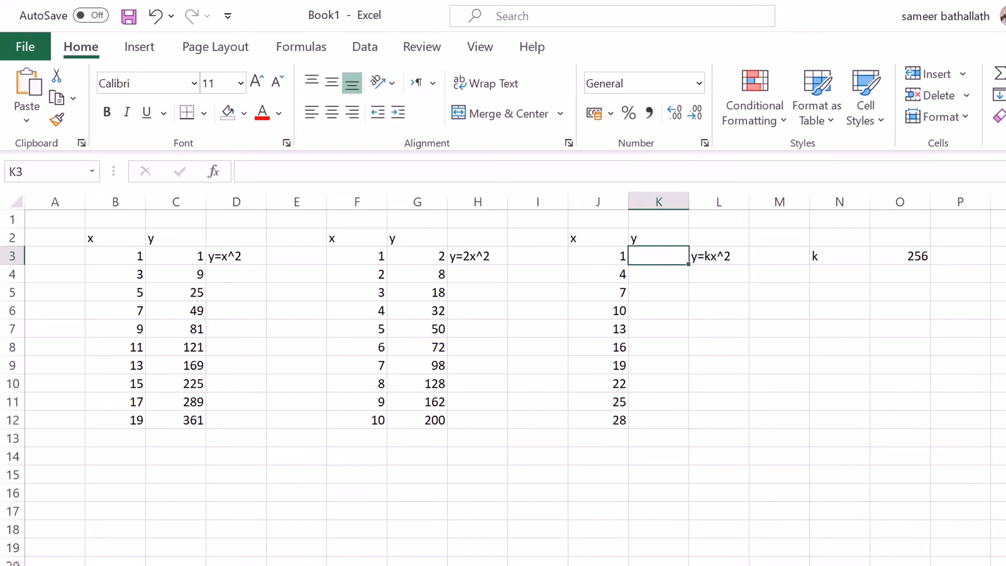
double_click(659, 255)
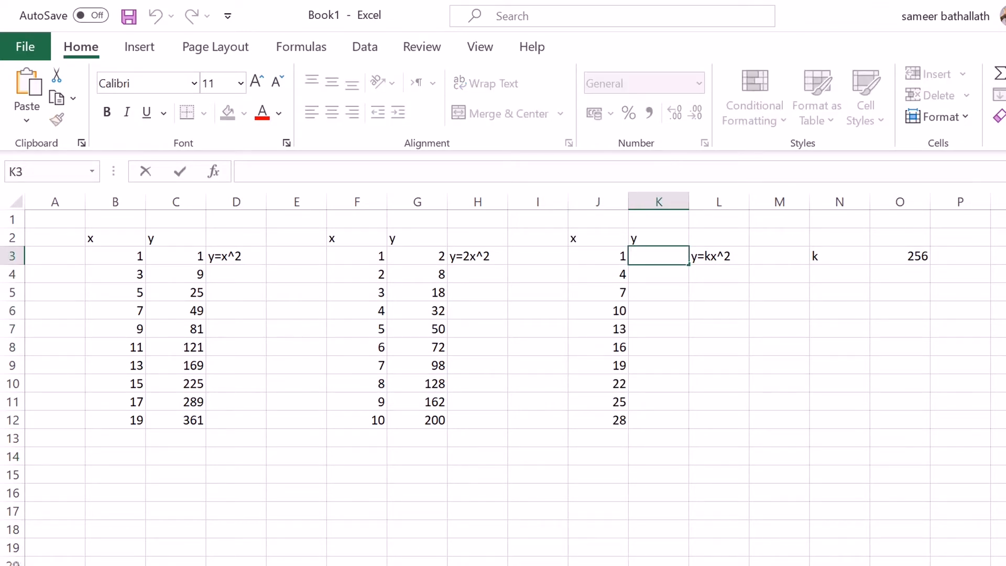
type("=")
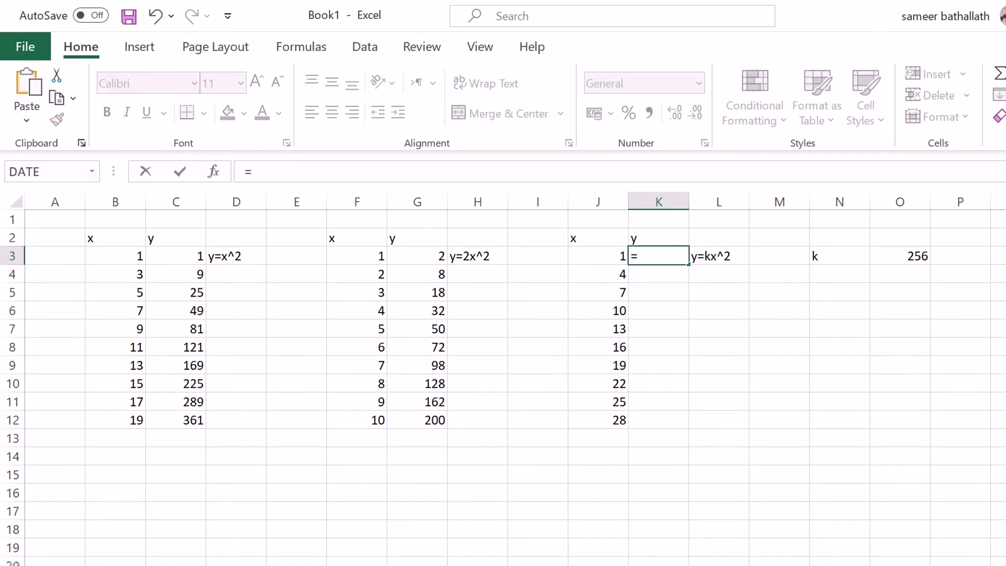
left_click(899, 256)
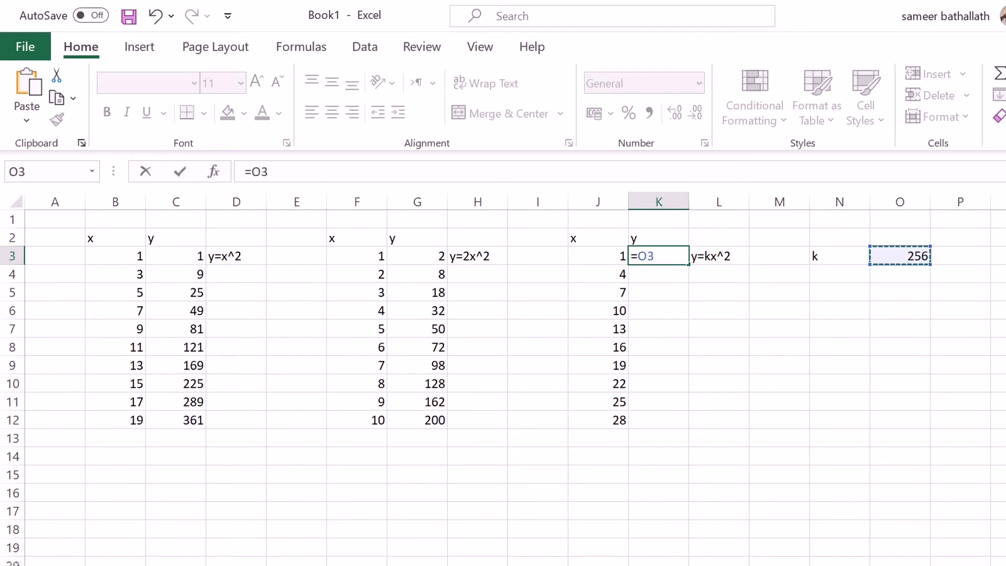
type("*")
left_click(598, 256)
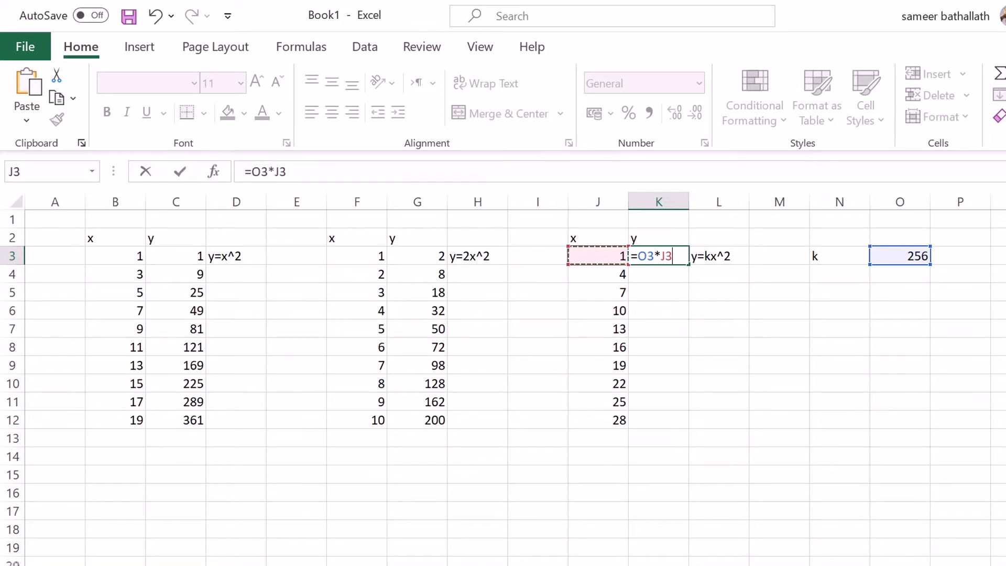
type("^2")
left_click(719, 310)
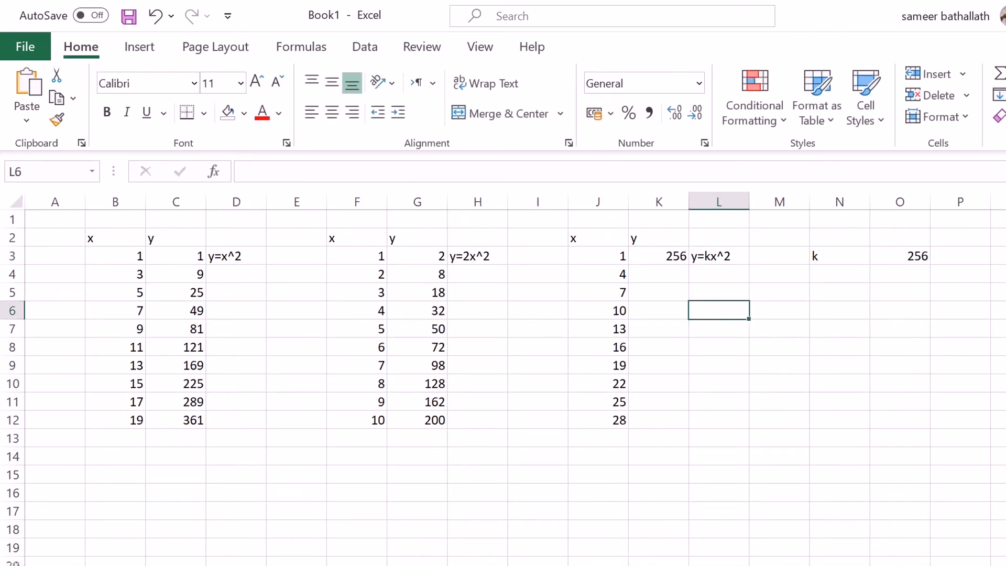
- Fill the relative-reference formula in K3 down through K12
left_click(658, 256)
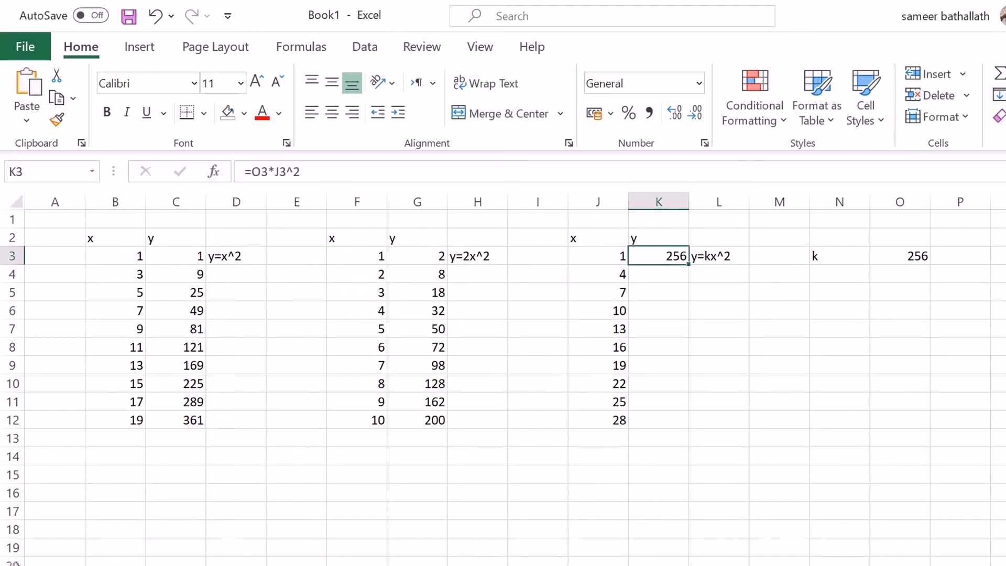
left_click_drag(689, 264, 687, 424)
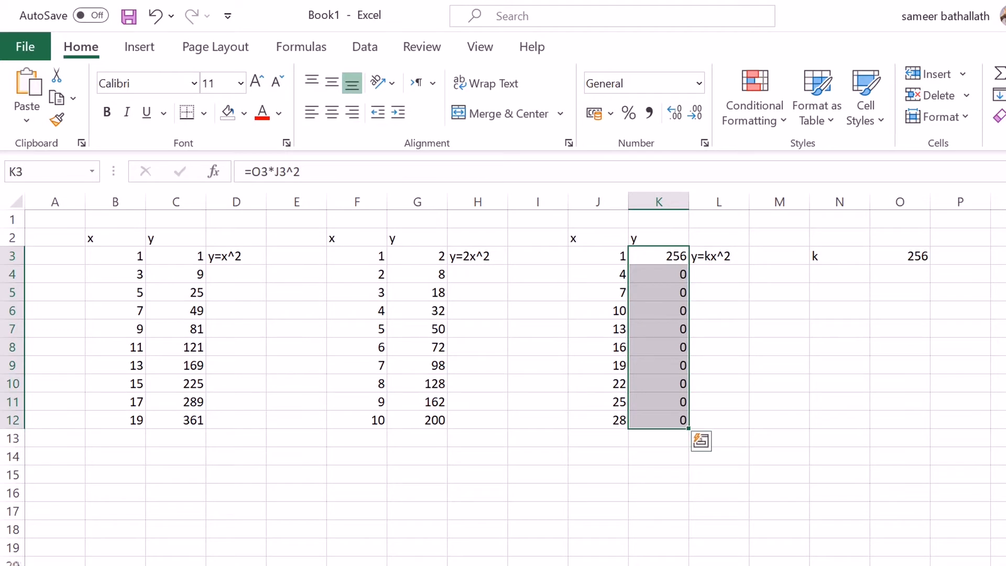
left_click(658, 475)
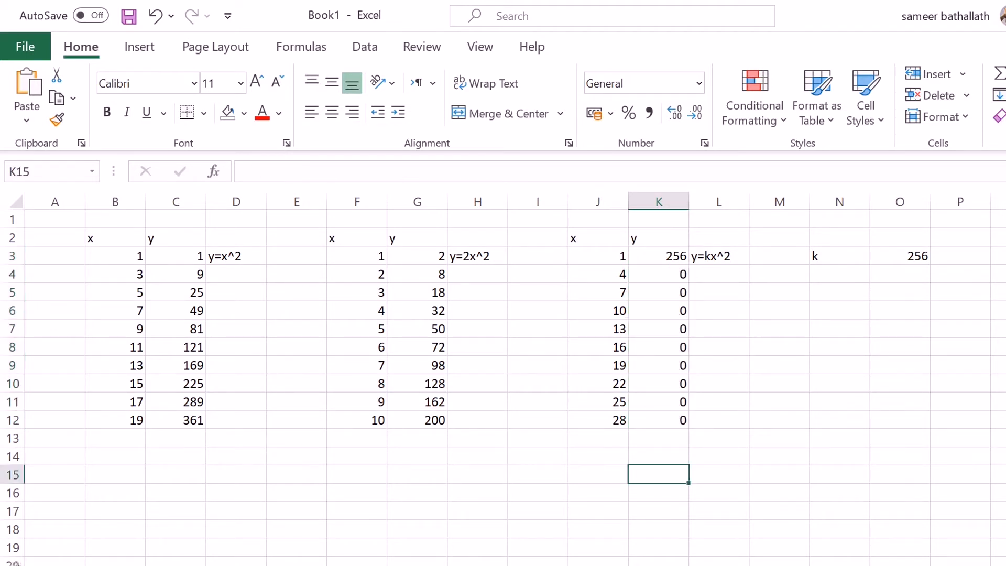
- Examine the cell references in the y formulas of K3 and K4
double_click(672, 256)
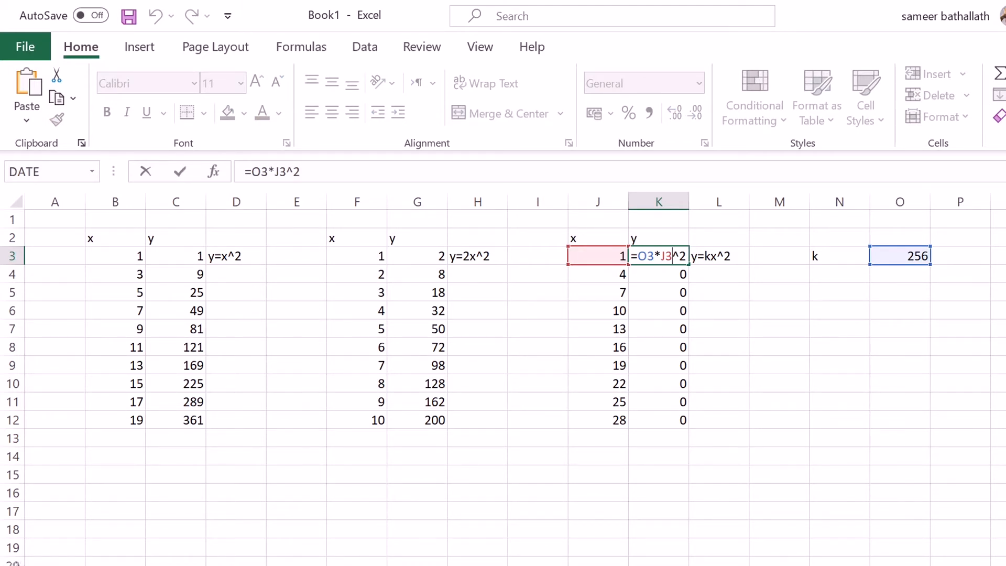
key("Return")
key("F2")
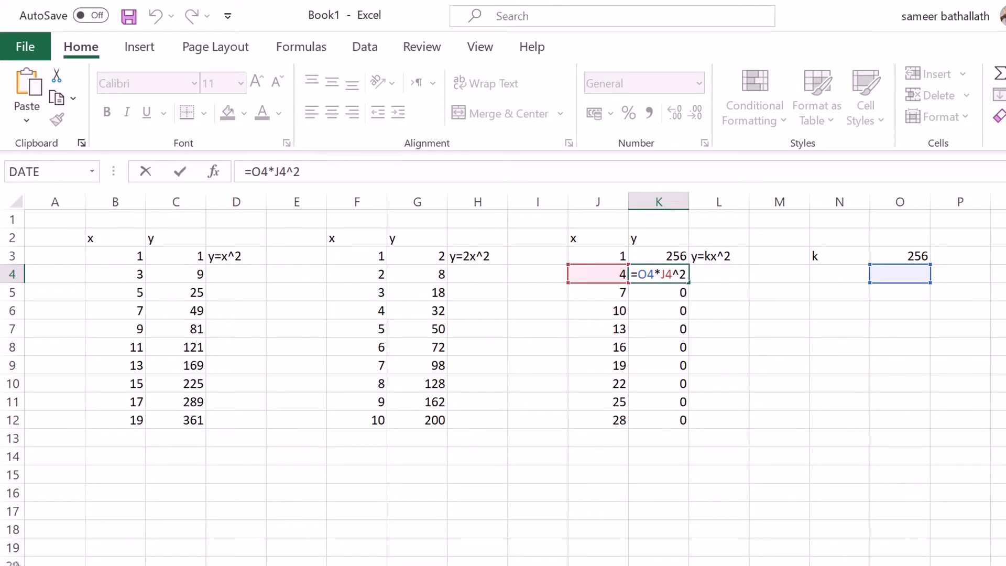
- Try to make the O3 reference in K3's formula absolute as $O$3
double_click(657, 256)
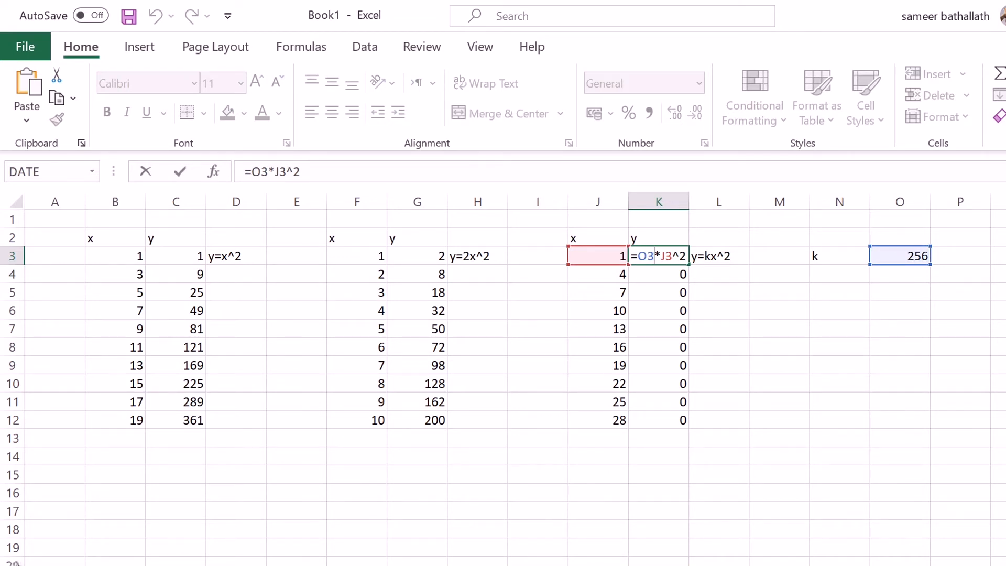
key("F4")
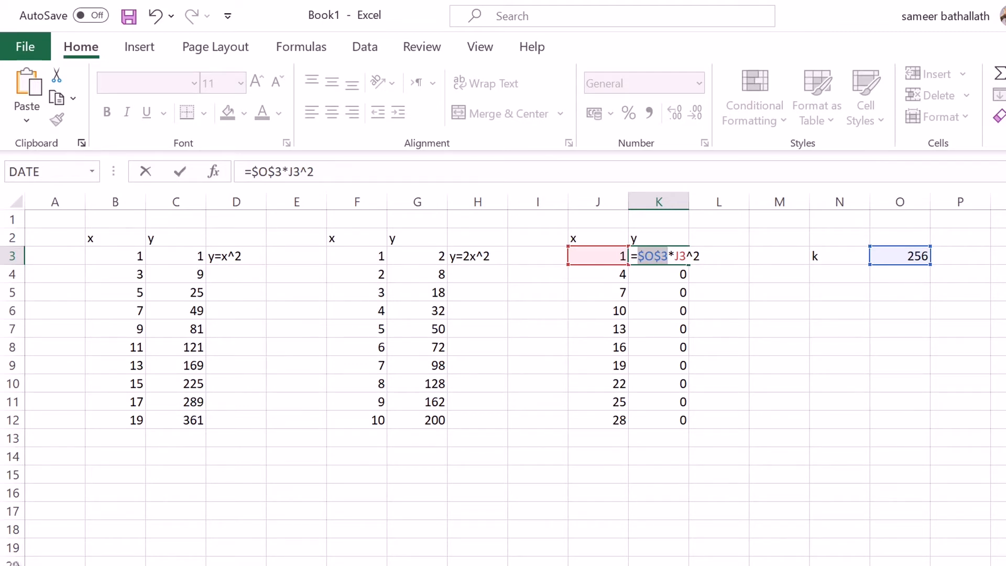
left_click(715, 274)
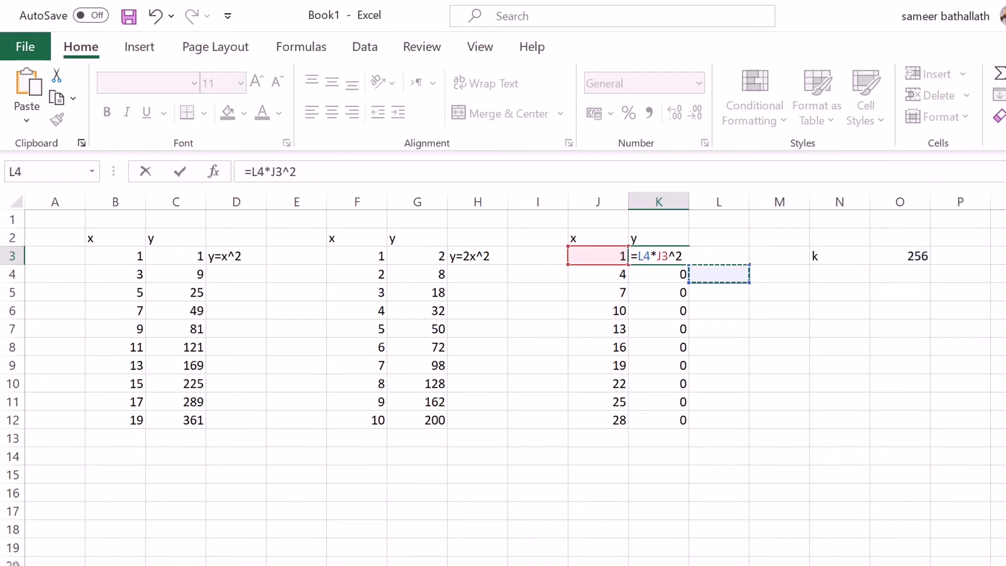
left_click(683, 256)
key("Return")
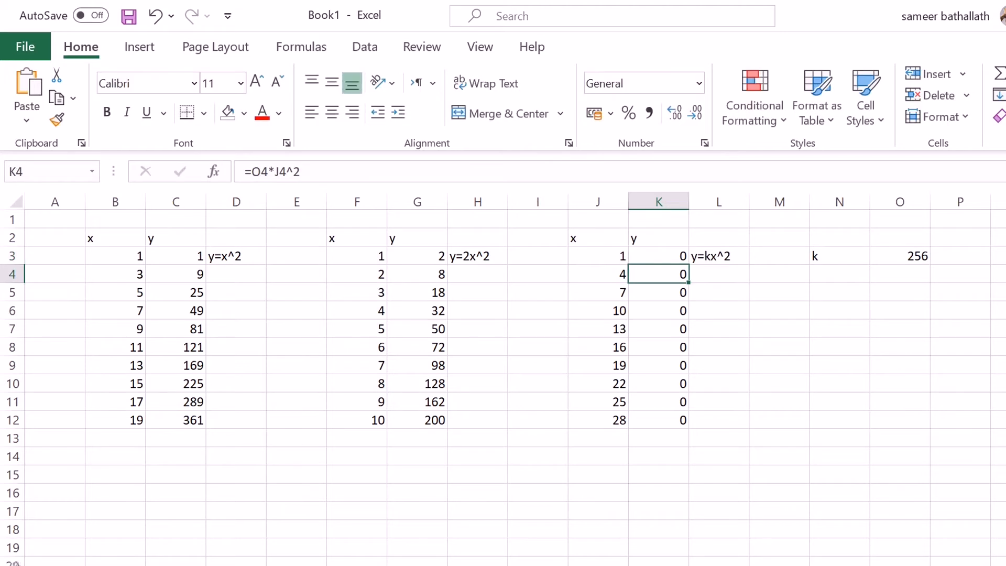
left_click(658, 256)
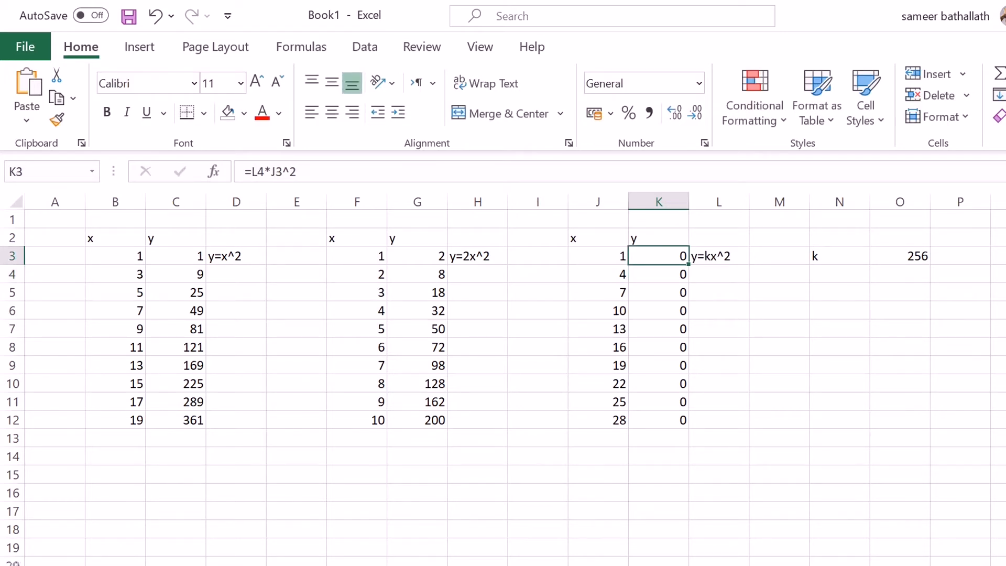
double_click(675, 256)
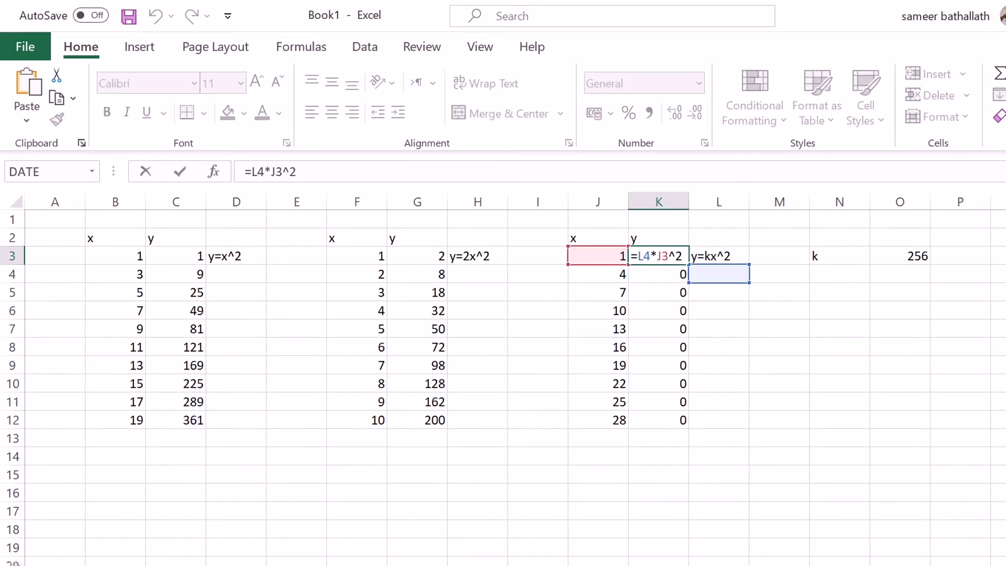
left_click(651, 256)
left_click(900, 256)
- Replace the L4 reference in K3 with the absolute reference $O$3 so the formula reads =$O$3*J3^2
double_click(675, 256)
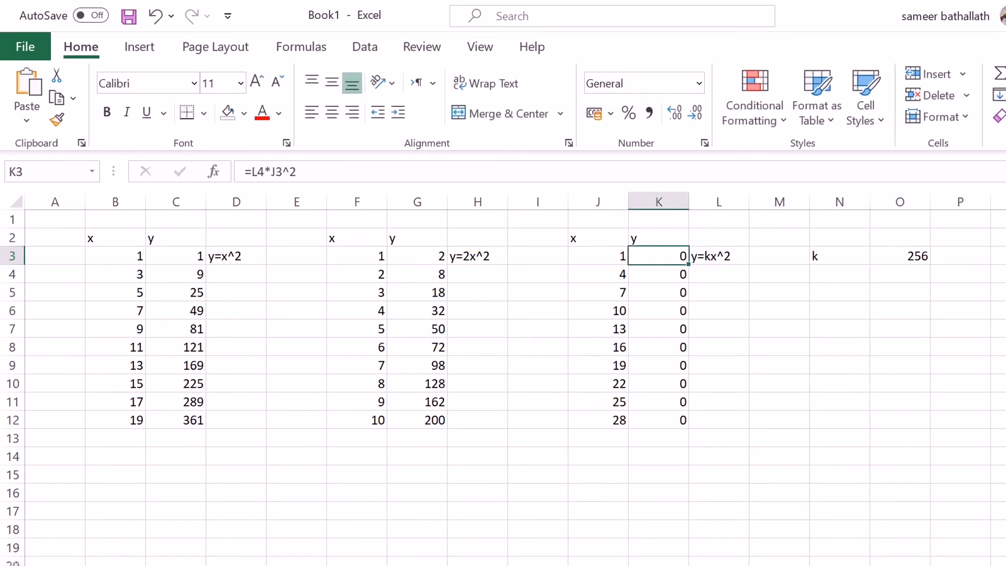
left_click_drag(651, 256, 638, 256)
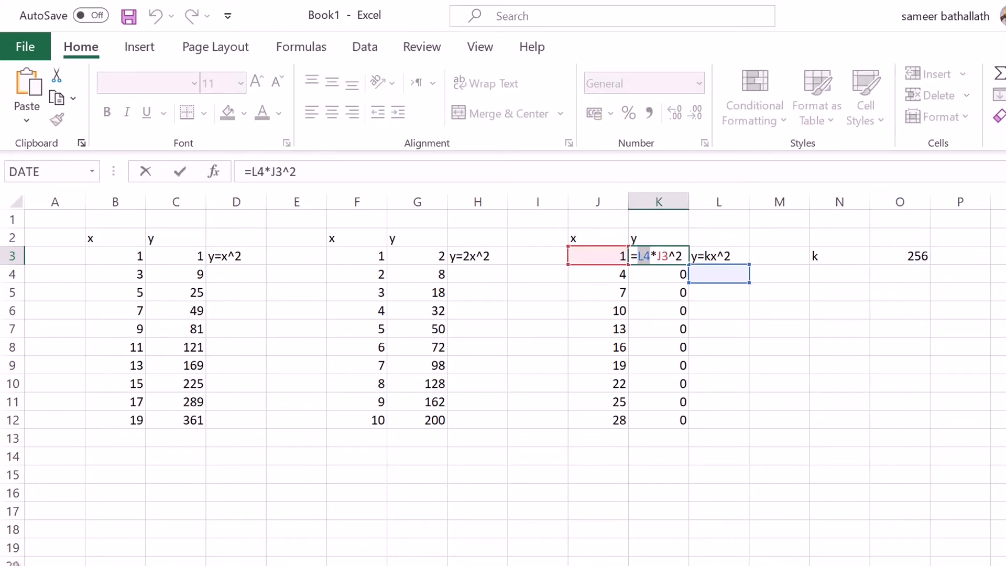
key("BackSpace")
left_click(900, 256)
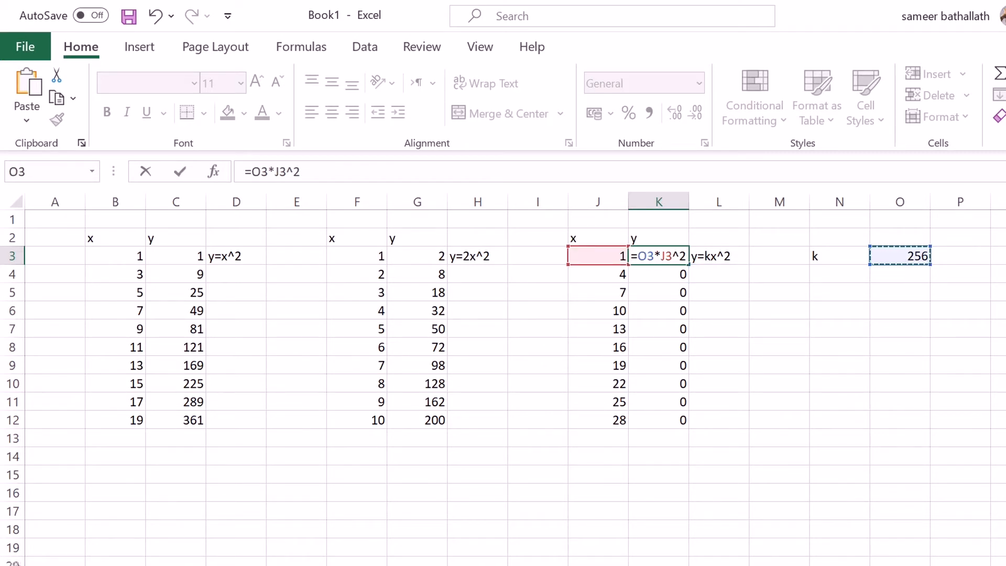
key("F4")
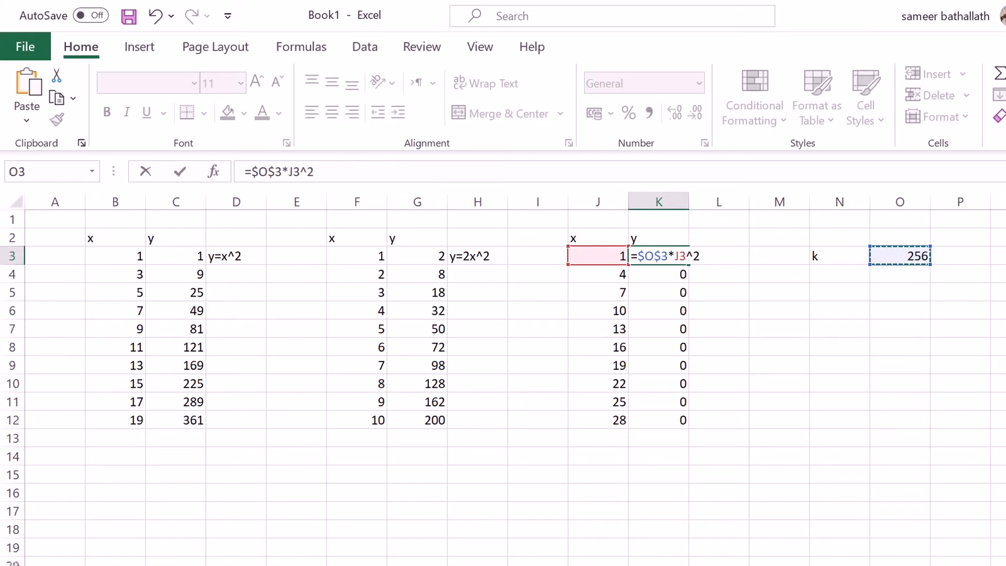
key("Return")
- Fill the absolute-reference formula in K3 down through K12 to complete the third table's y values
left_click(659, 256)
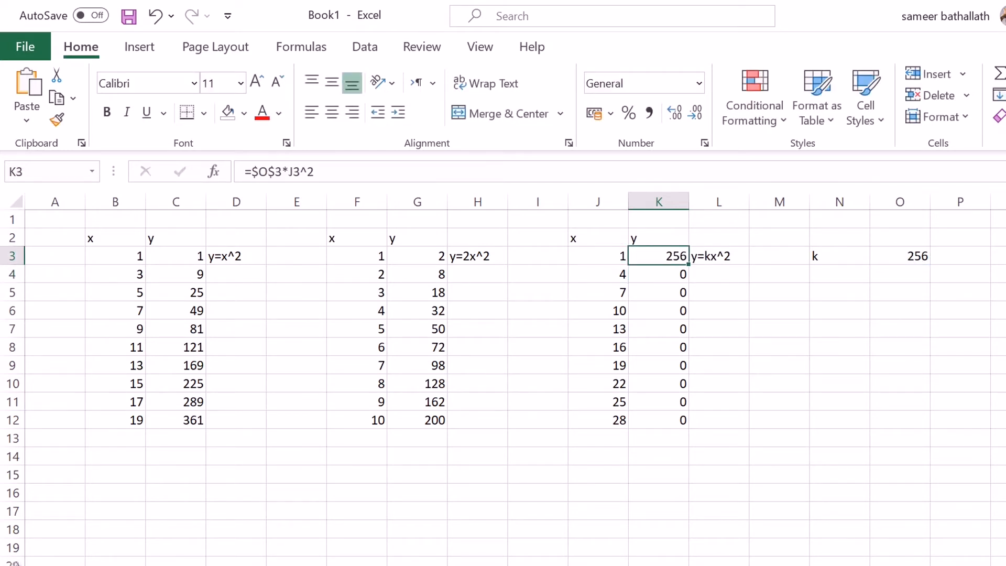
left_click_drag(688, 264, 688, 427)
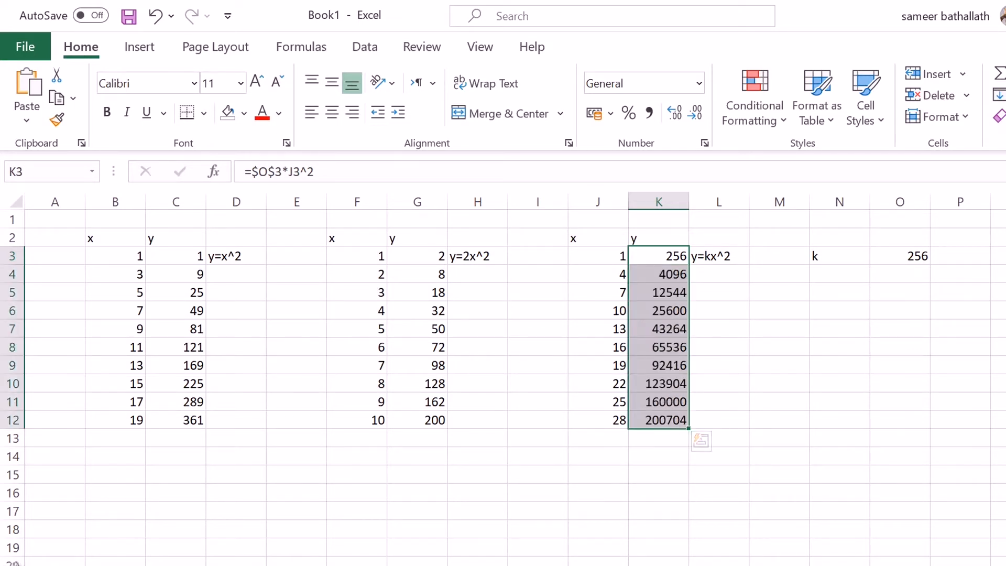
left_click(839, 365)
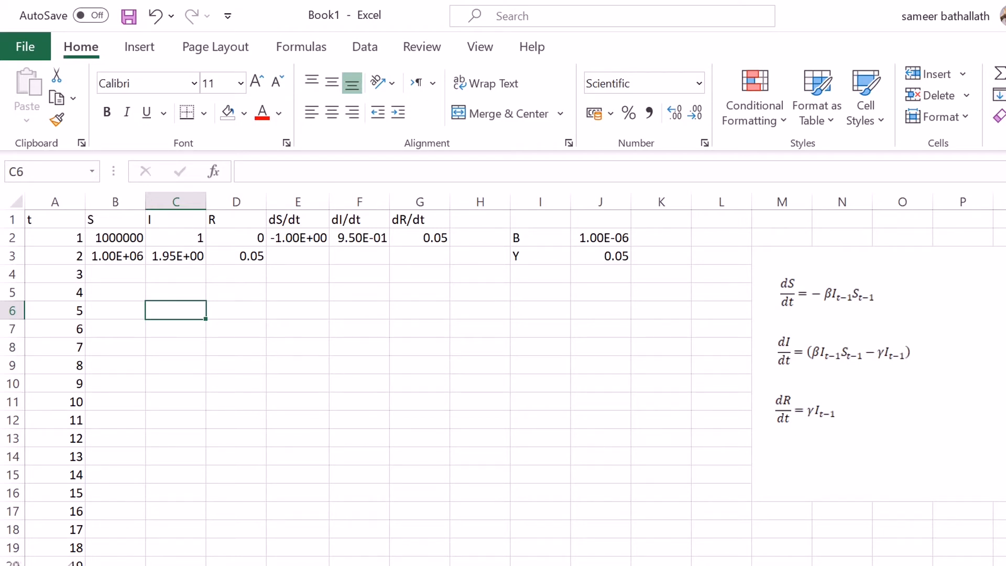
- Examine the initial S and I values in B2 and C2 and the dS/dt formula in E2
key("Right")
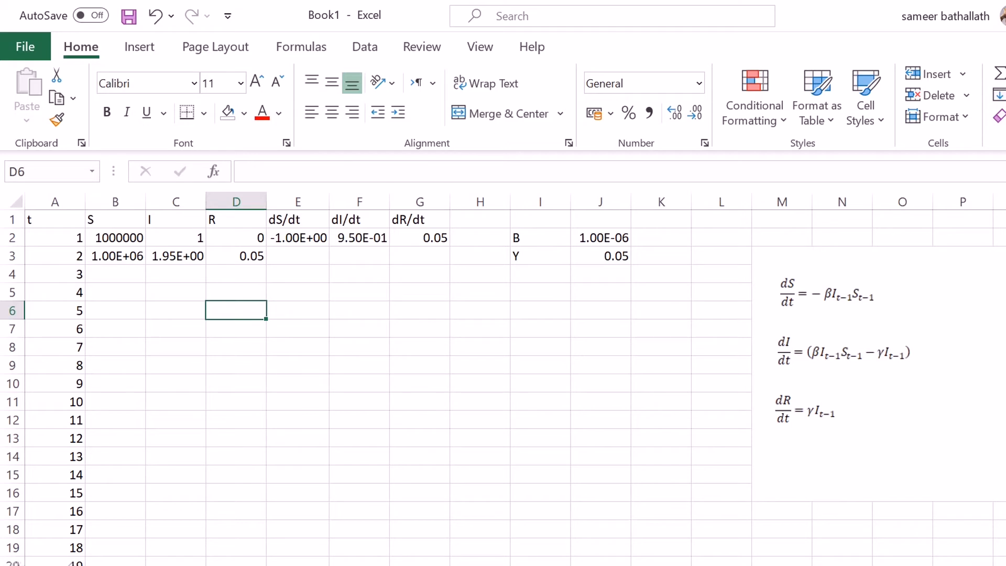
double_click(123, 238)
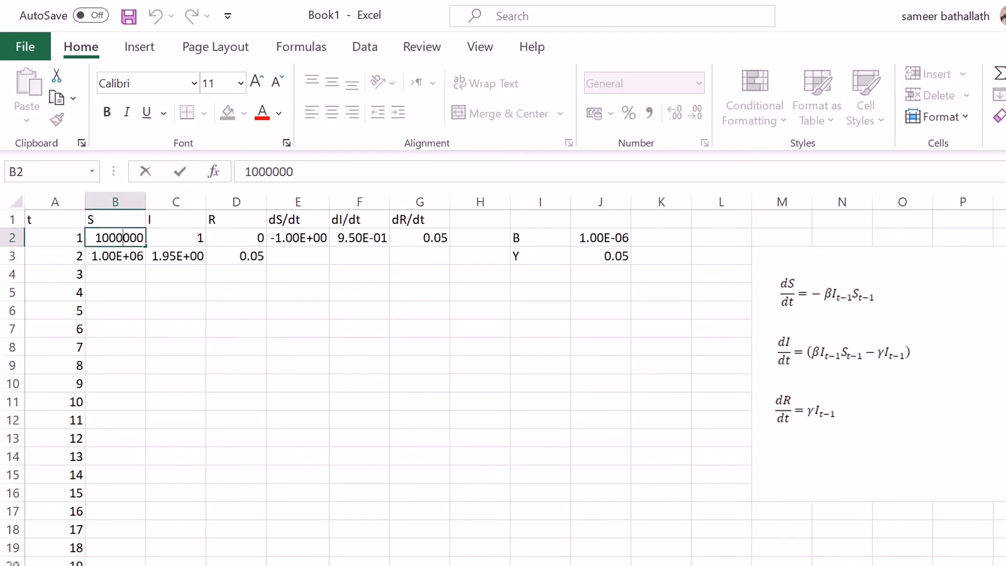
left_click_drag(95, 238, 140, 238)
double_click(169, 238)
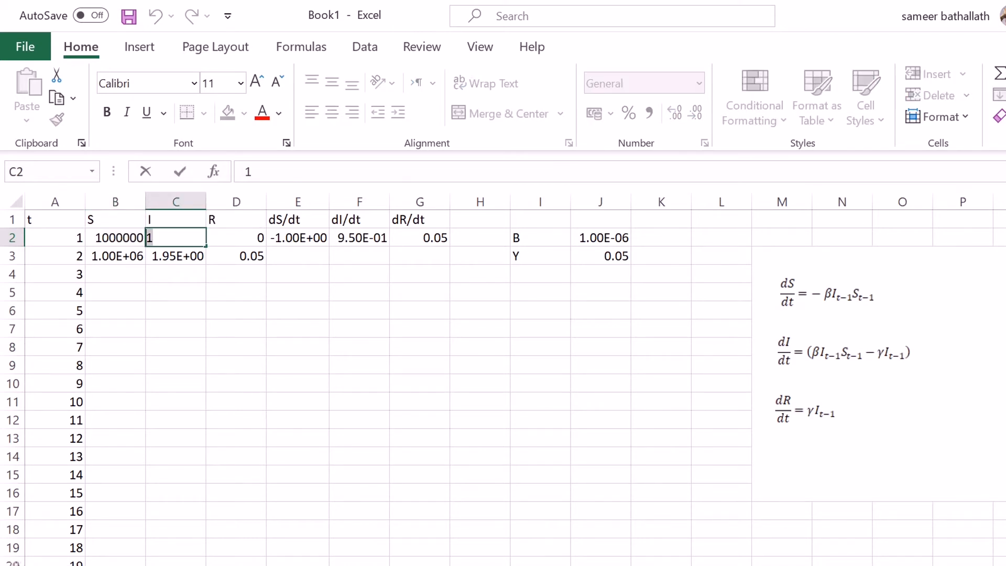
left_click(236, 419)
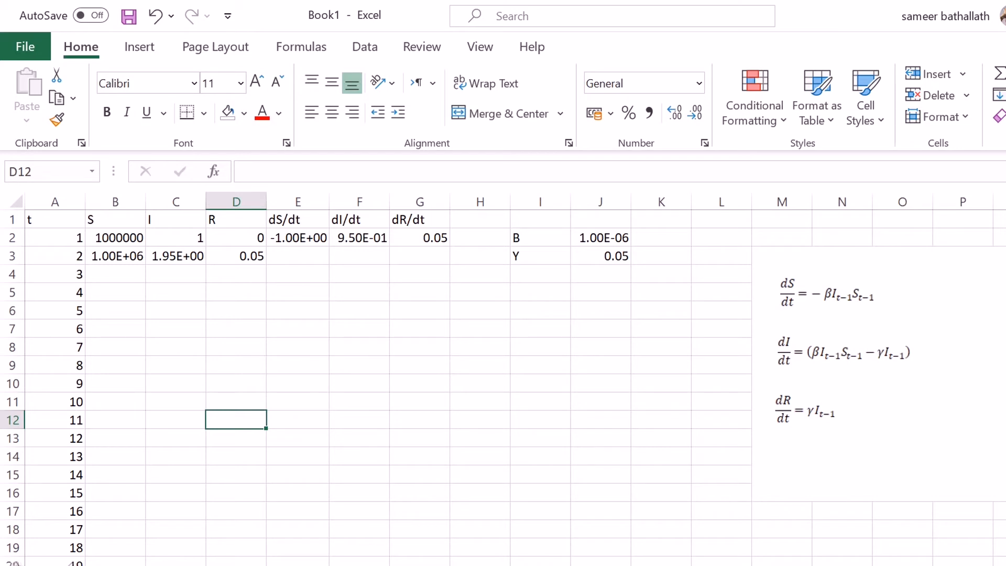
double_click(298, 237)
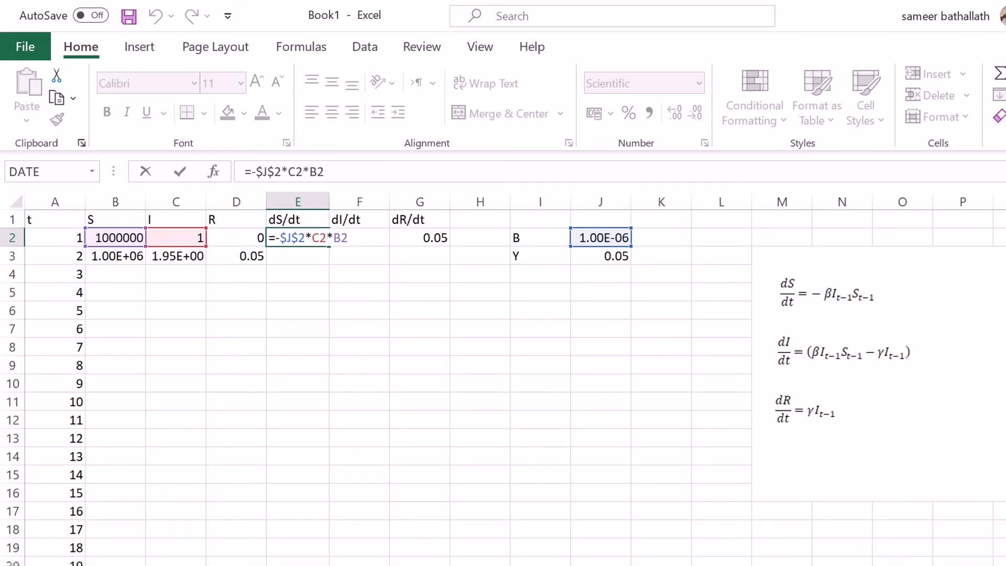
- Examine the S formula in B3 that adds the dS/dt value in E2 to the previous S value in B2
left_click(116, 257)
key("F2")
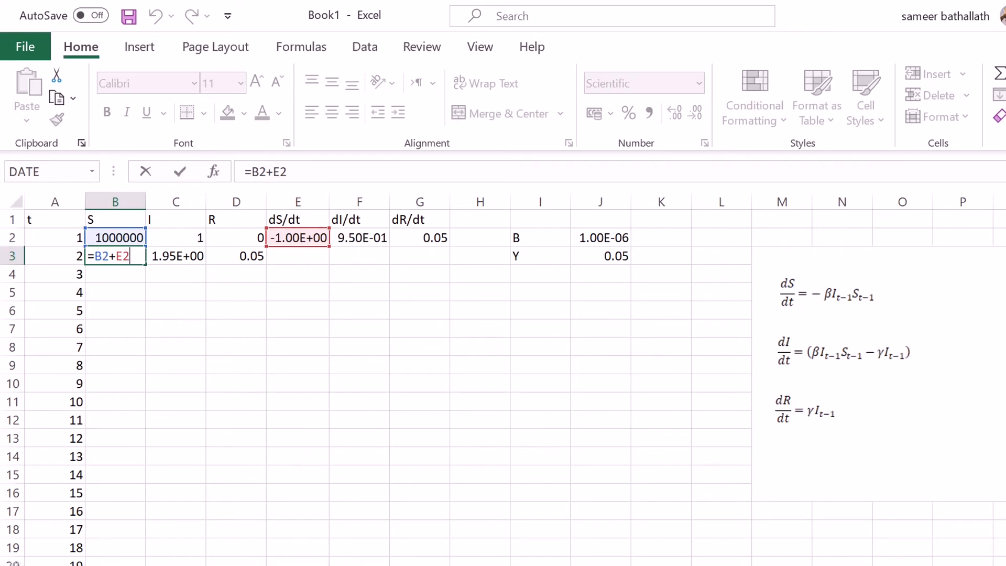
key("Return")
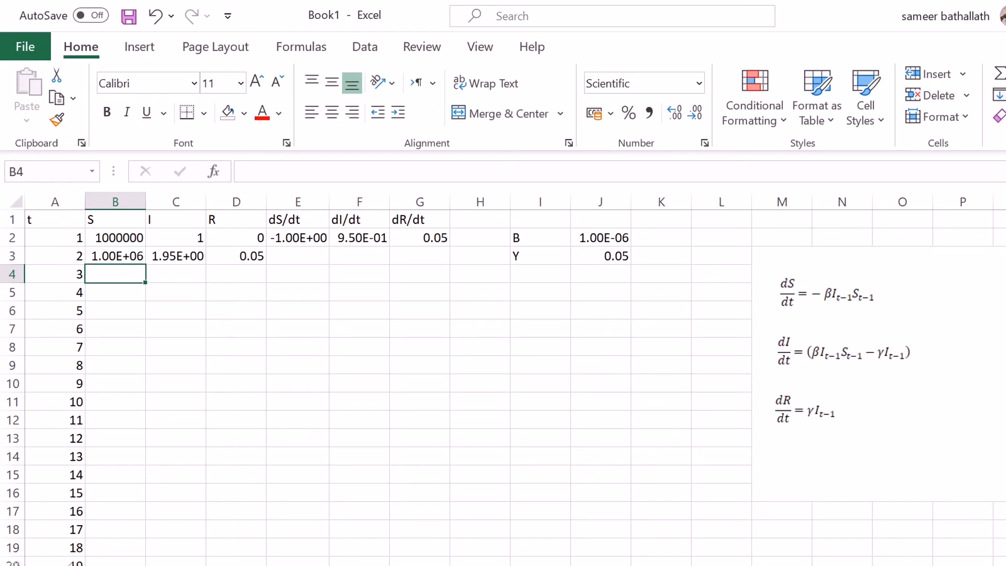
left_click_drag(300, 293, 302, 308)
left_click(360, 310)
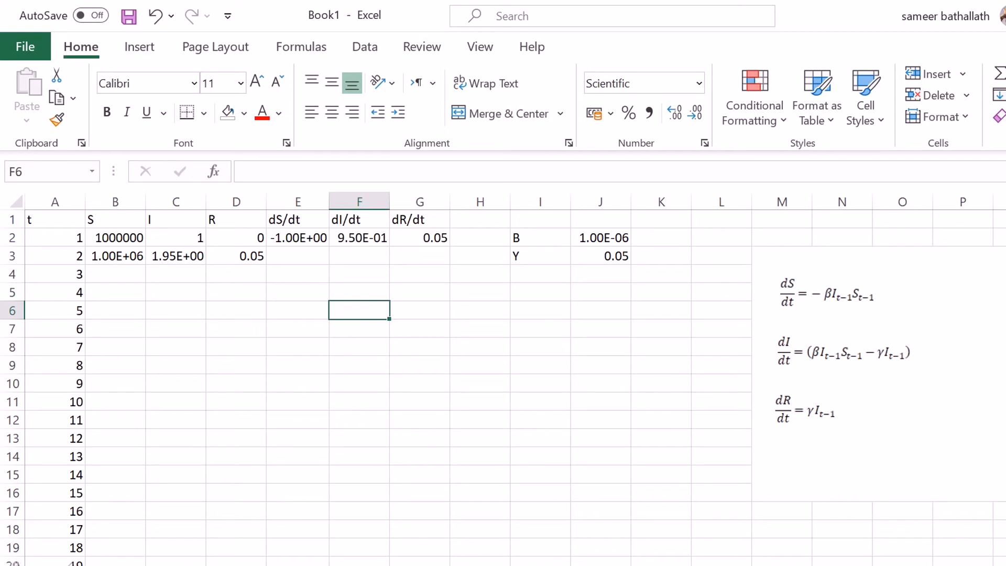
left_click(480, 310)
- Examine the S cells B2 and B3 and the absolute reference $J$2 in E2's dS/dt formula
left_click(116, 238)
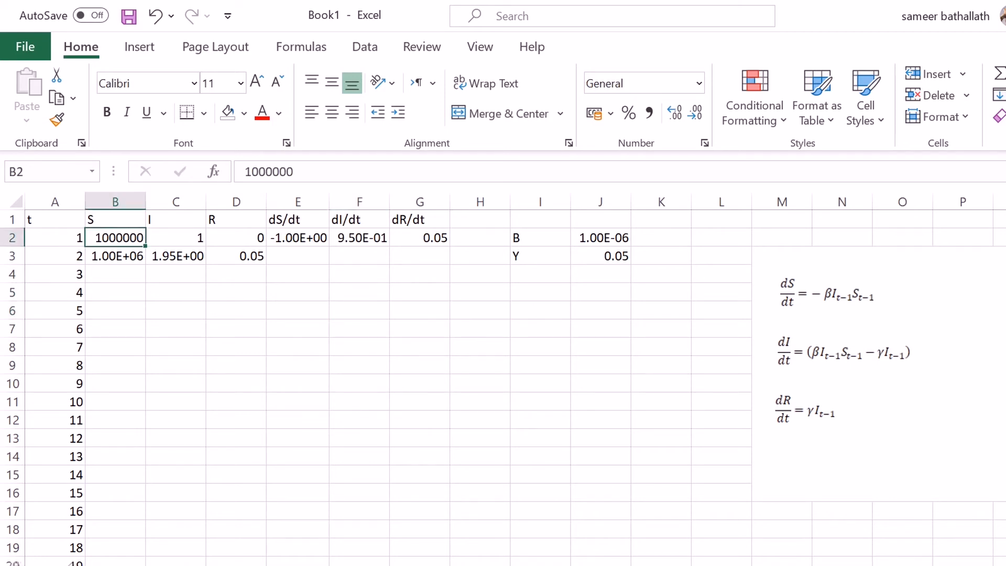
left_click(115, 256)
left_click(297, 238)
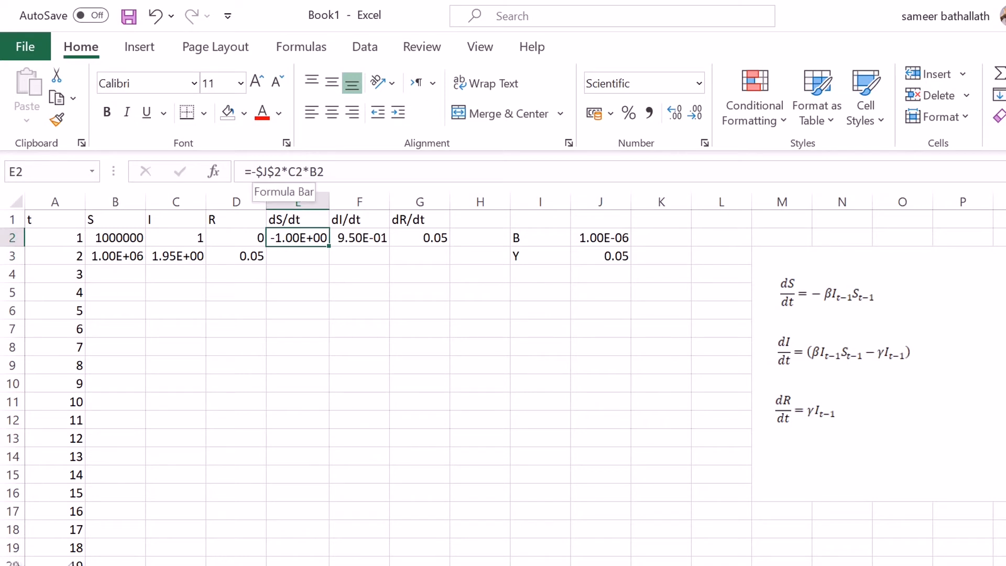
left_click(257, 172)
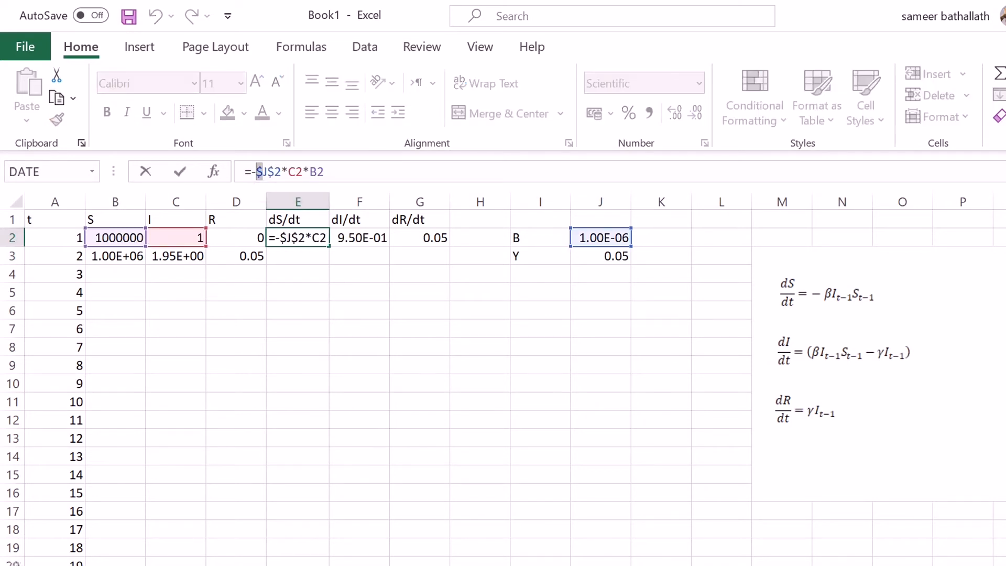
left_click_drag(274, 172, 268, 171)
left_click(479, 347)
- Fill the dS/dt, dI/dt and dR/dt formulas in E2, F2 and G2 down through row 23
left_click(297, 238)
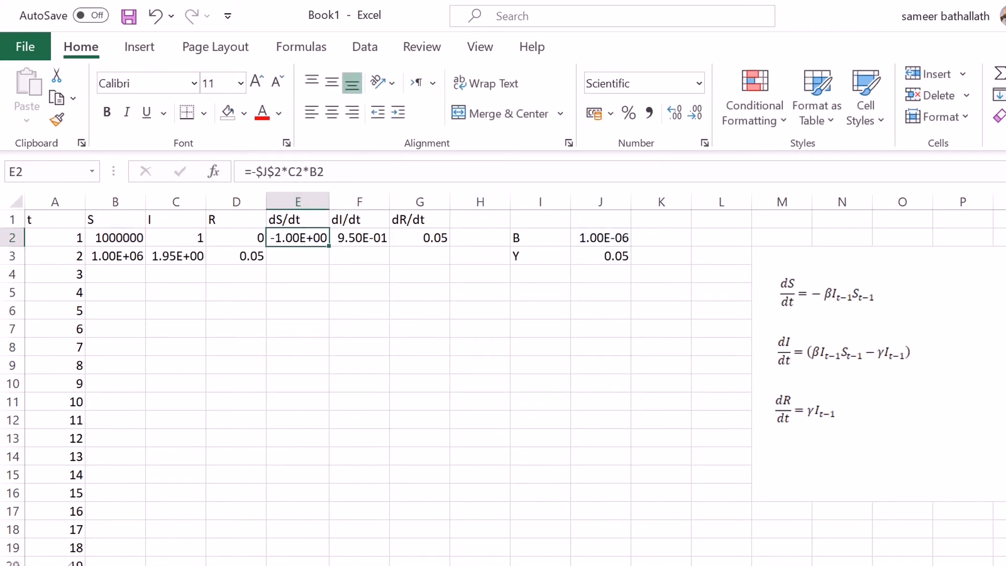
left_click_drag(329, 246, 329, 563)
left_click(360, 238)
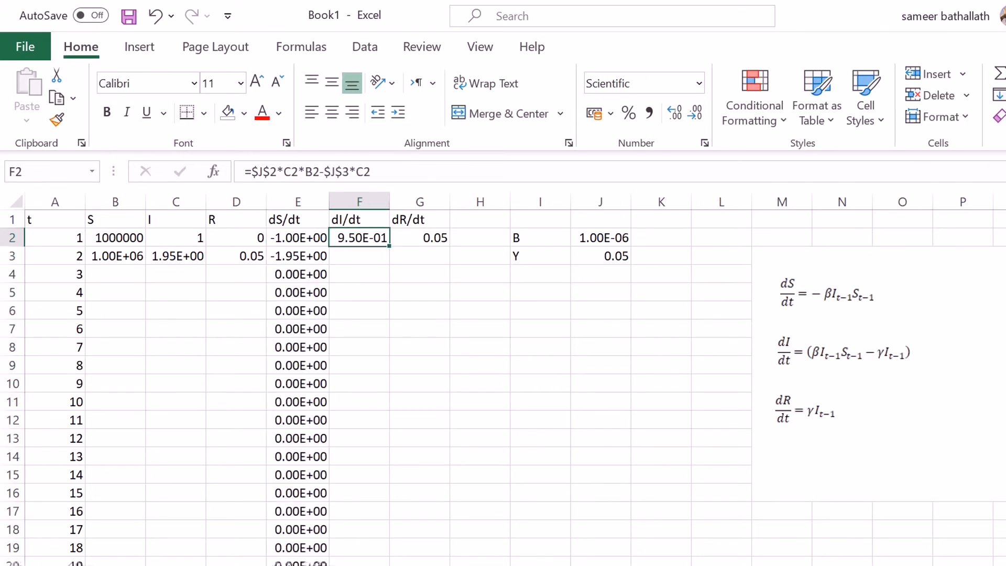
left_click_drag(389, 246, 390, 563)
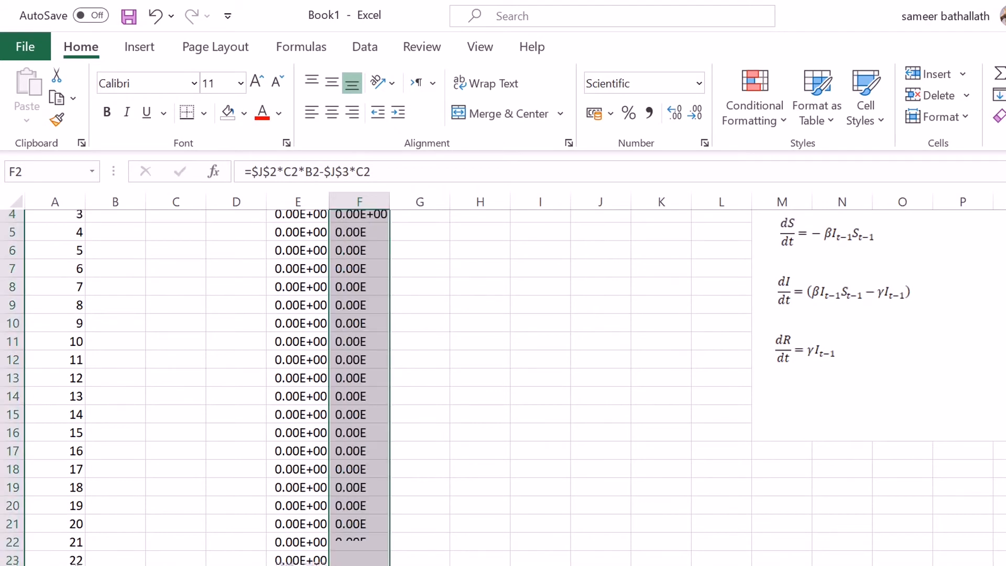
scroll(360, 555, "up", 1)
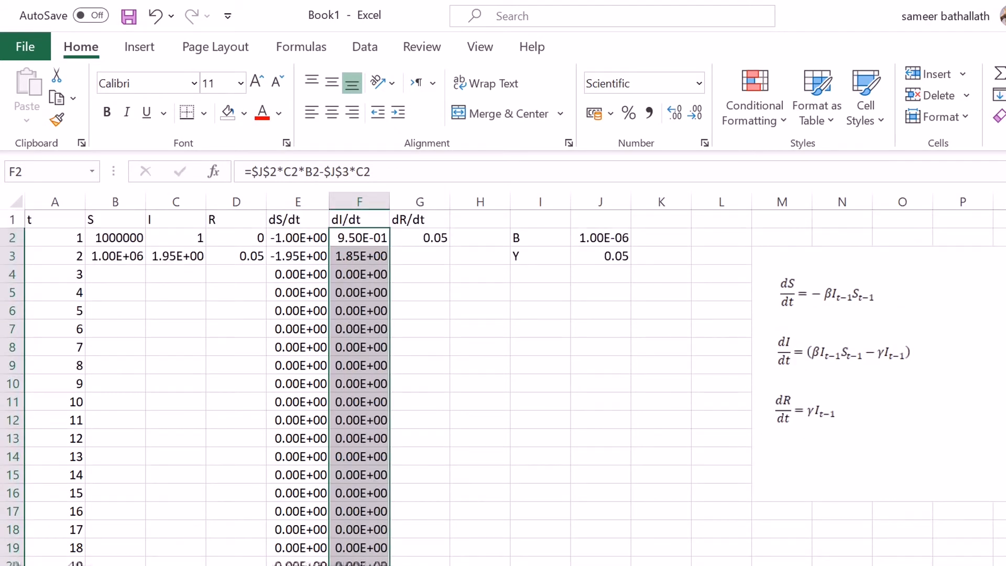
key("Right")
left_click_drag(449, 245, 449, 565)
left_click(298, 565)
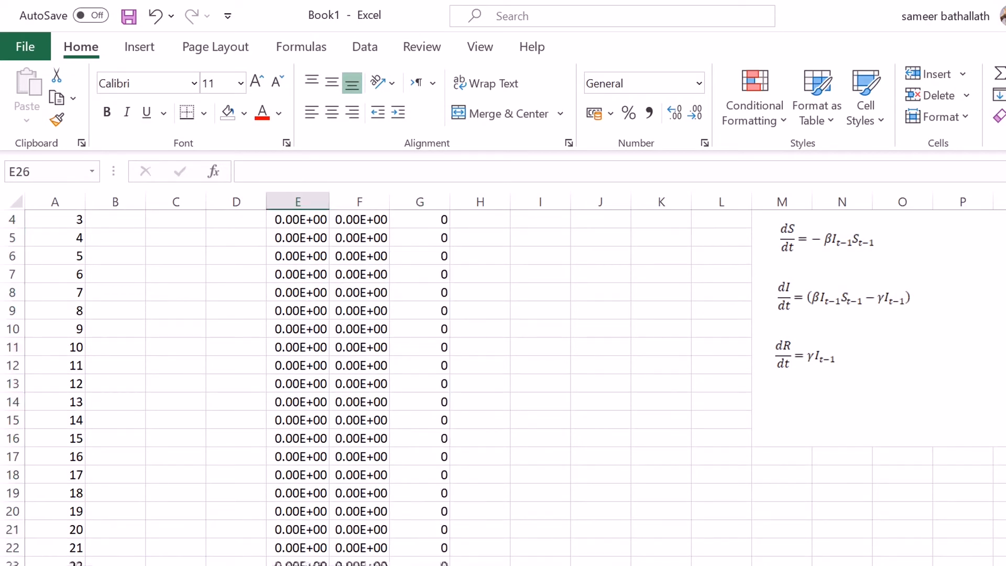
scroll(387, 387, "up", 1)
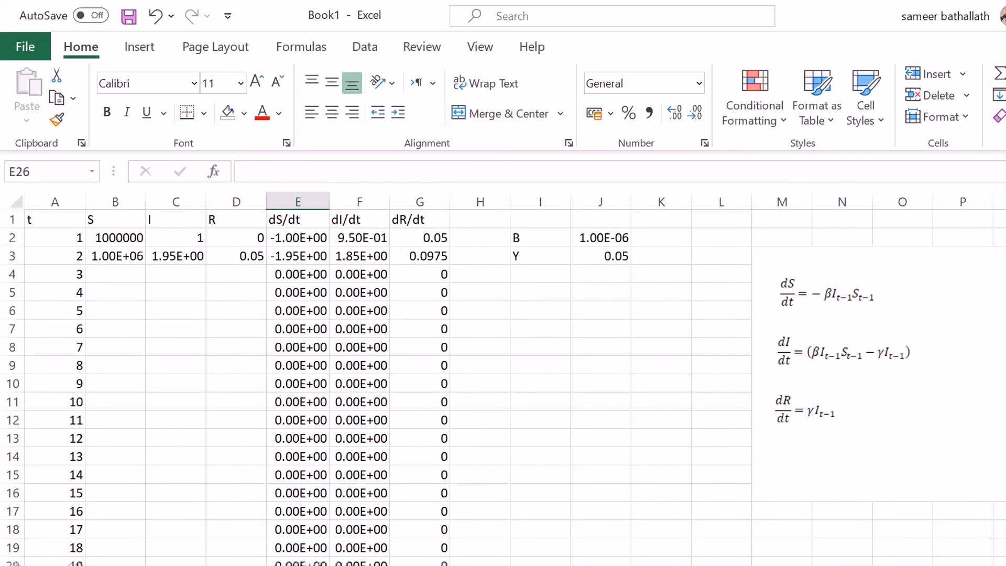
- Fill the S, I and R formulas in B3, C3 and D3 down through row 23
left_click(115, 256)
left_click_drag(145, 264, 145, 563)
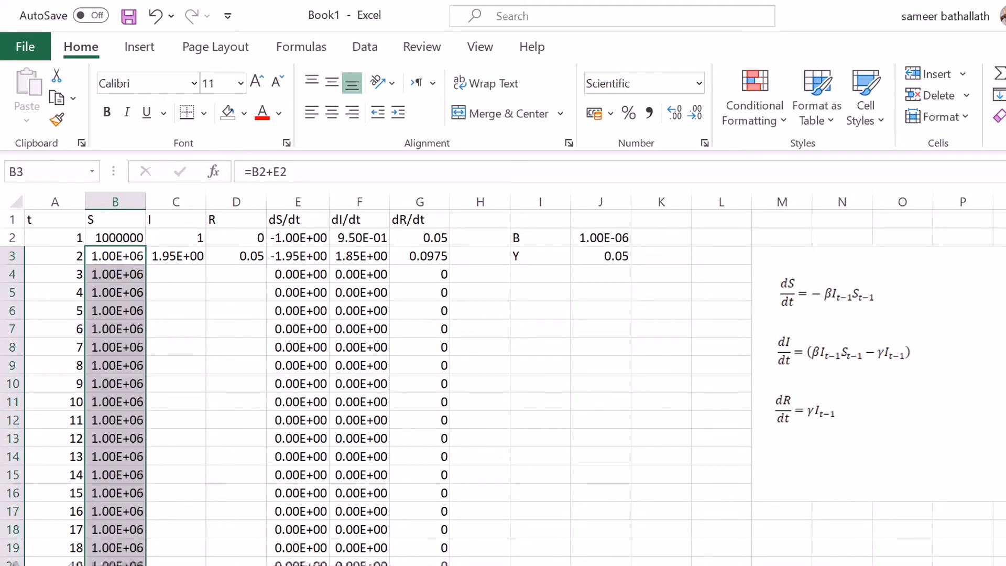
left_click(176, 256)
left_click_drag(206, 264, 206, 563)
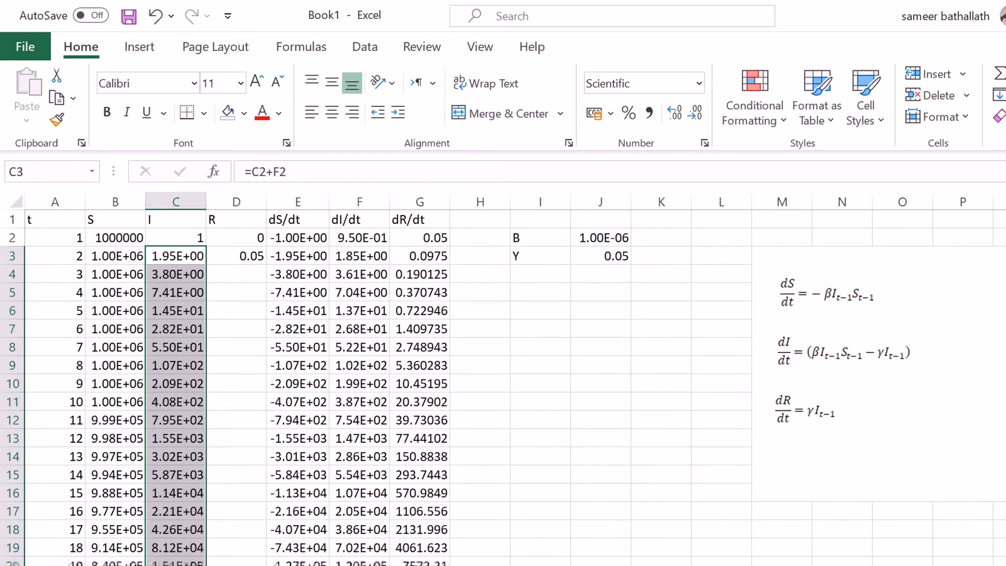
left_click(236, 256)
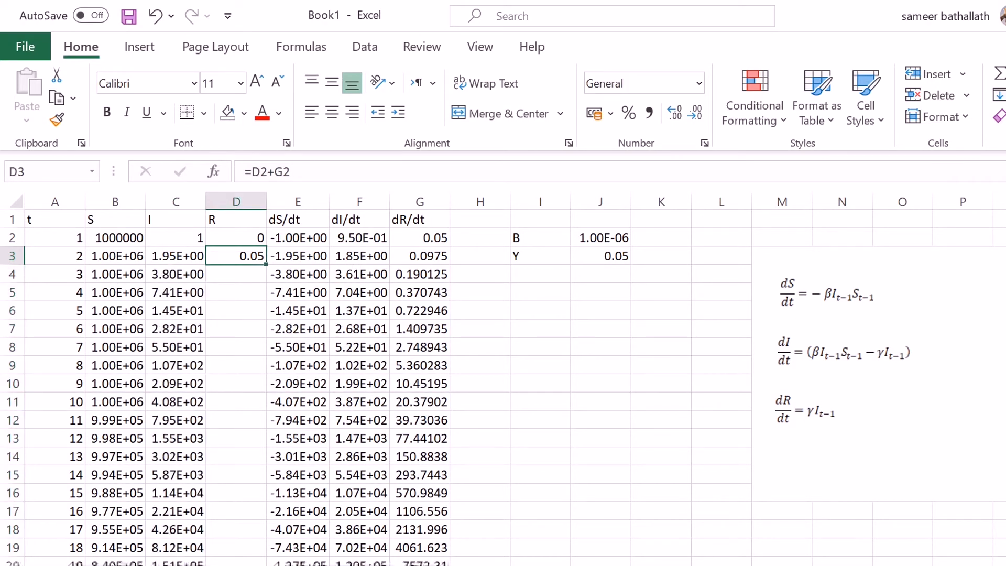
left_click_drag(266, 264, 256, 564)
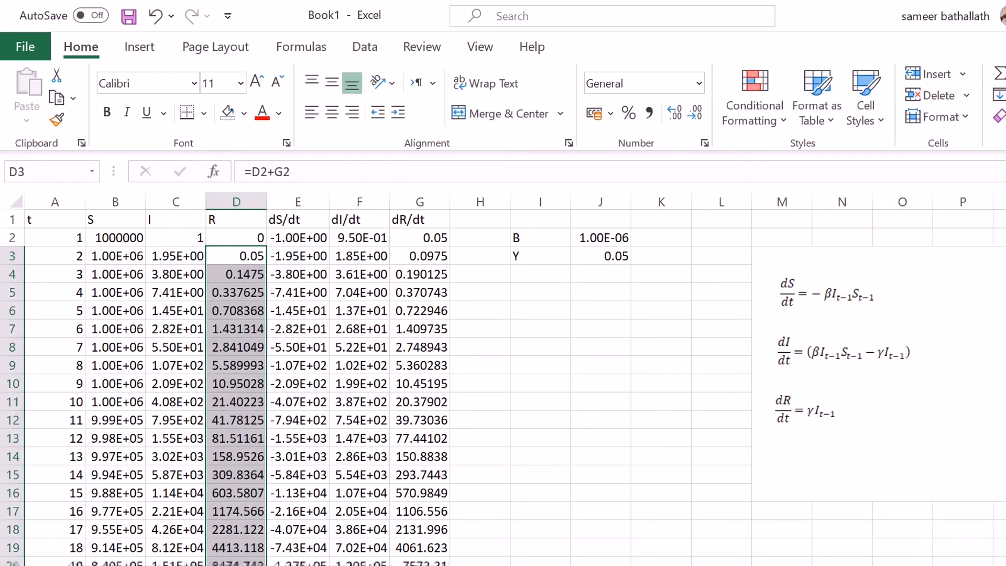
left_click(661, 547)
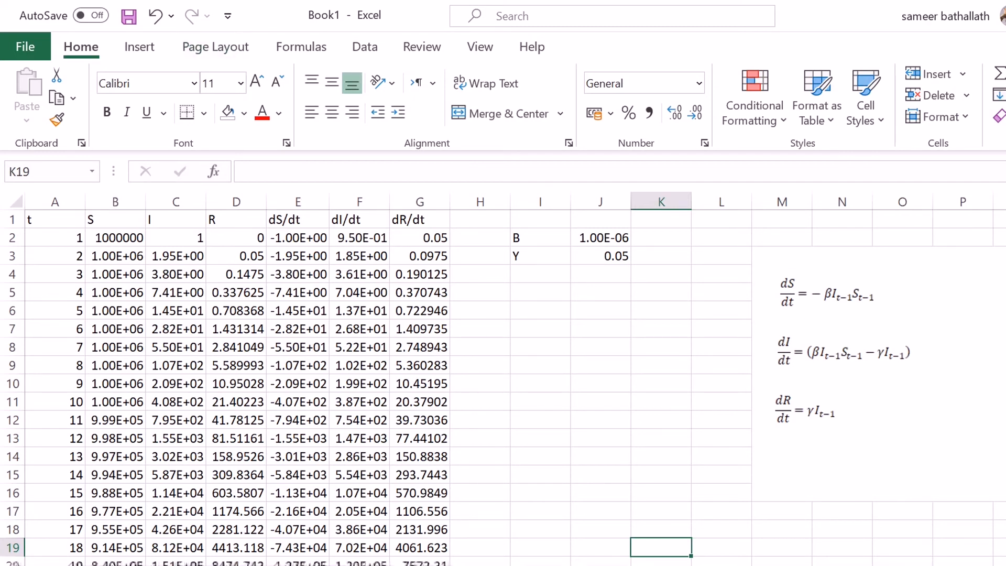
- Extend the time series in column A by filling the A23 formula down past row 125
scroll(503, 388, "down", 7)
left_click(55, 255)
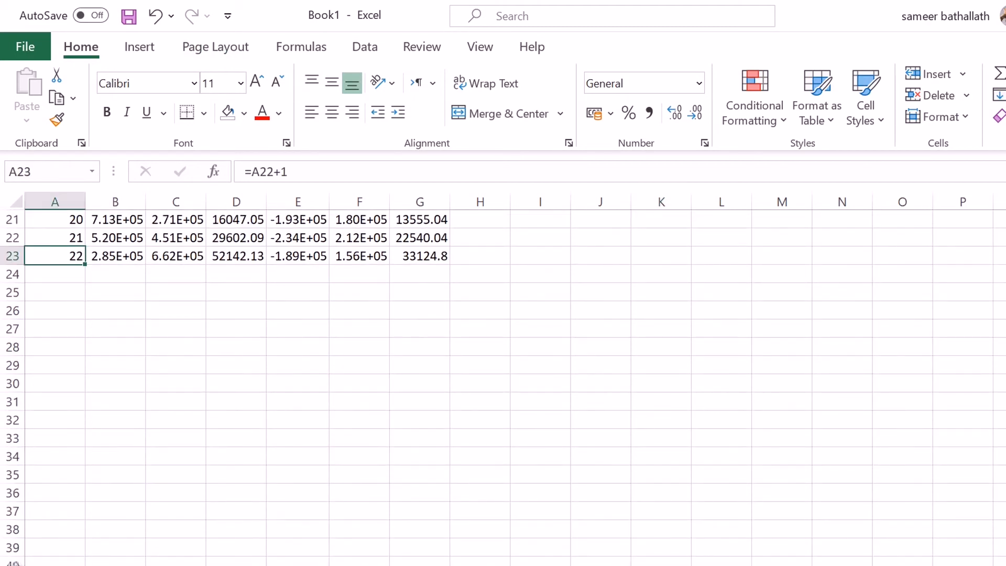
left_click_drag(85, 264, 84, 565)
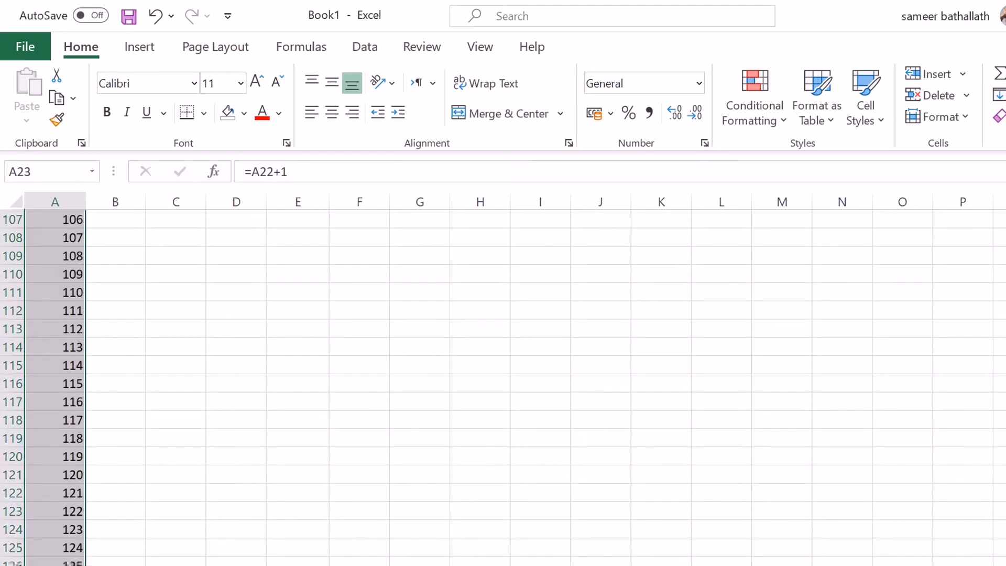
scroll(503, 388, "up", 20)
scroll(503, 388, "down", 6)
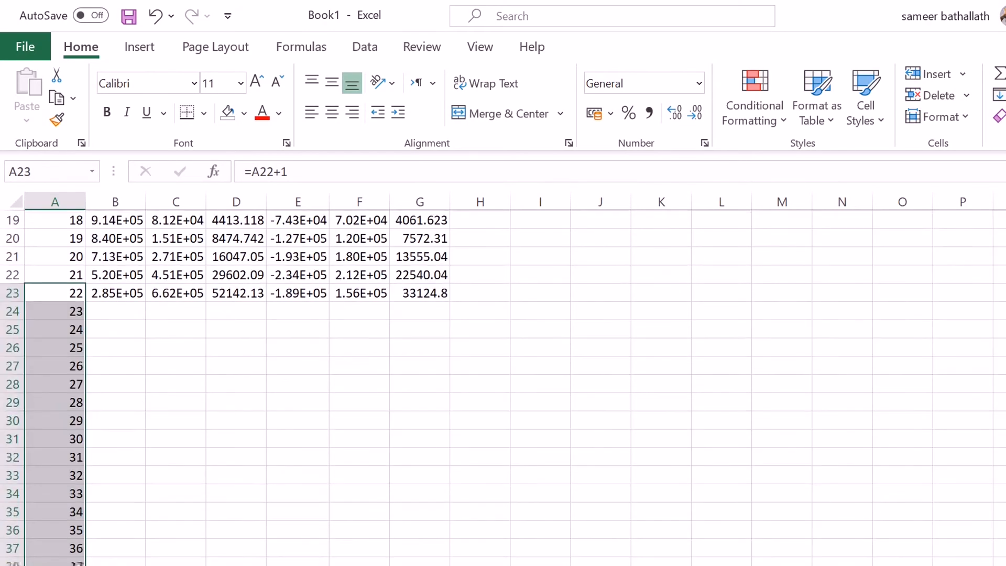
- Fill the S and I formulas in B23 and C23 down alongside the extended time column
scroll(503, 387, "down", 1)
left_click(116, 256)
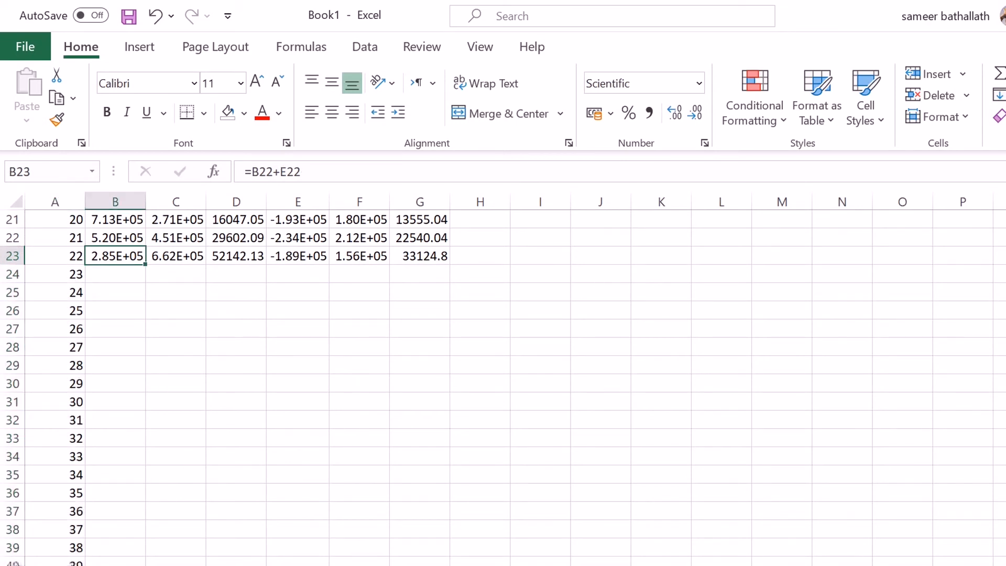
left_click_drag(145, 263, 145, 563)
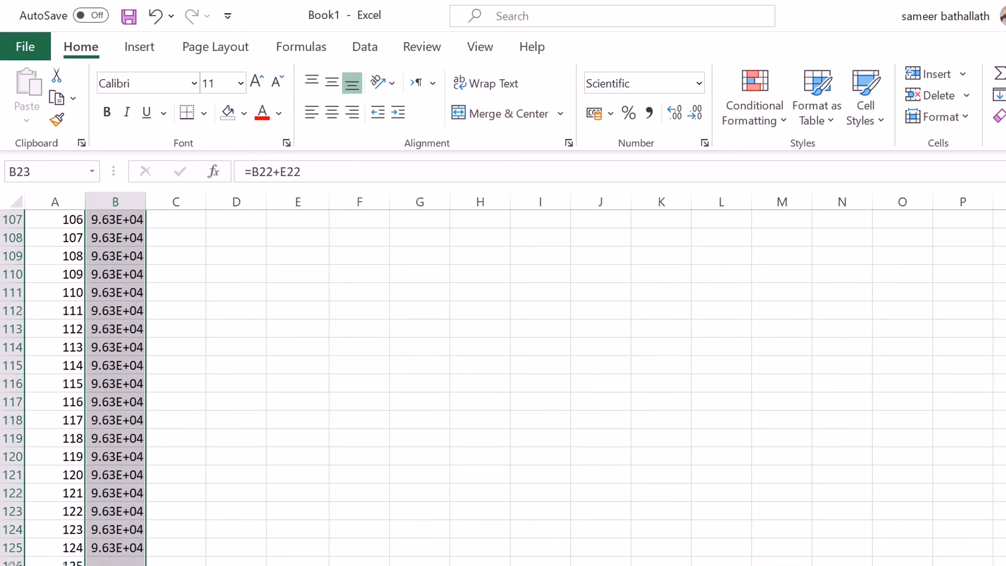
scroll(503, 387, "up", 20)
scroll(503, 388, "down", 3)
left_click(175, 438)
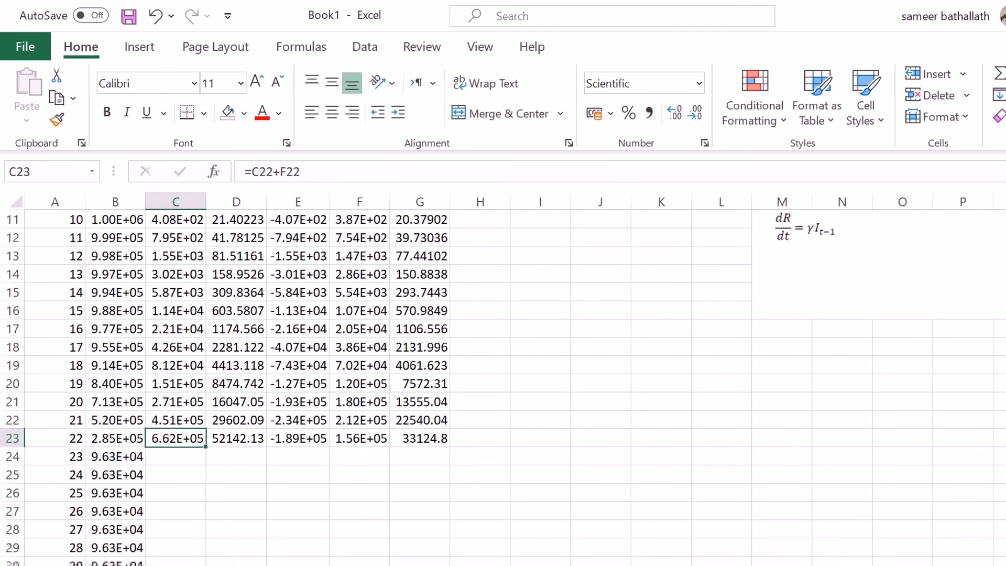
left_click_drag(206, 446, 206, 563)
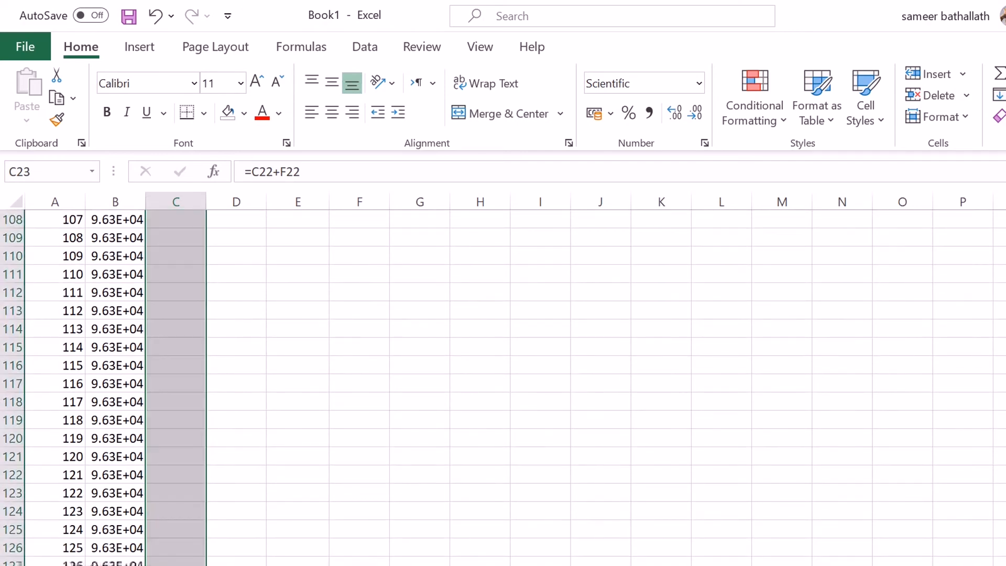
- Fill the R formula in D23 down alongside the extended time column
scroll(502, 388, "up", 20)
left_click(236, 493)
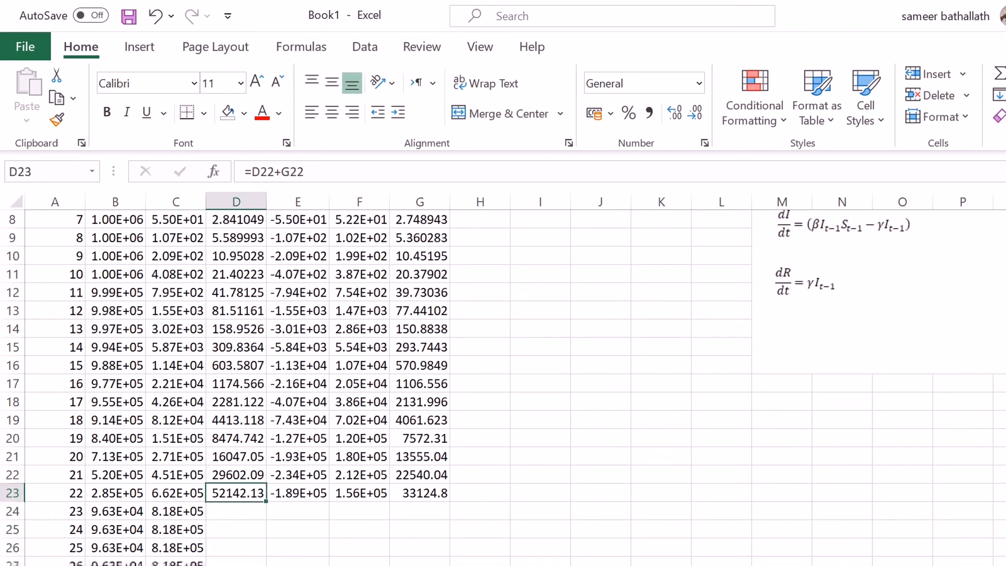
left_click_drag(265, 501, 265, 563)
scroll(503, 388, "up", 20)
- Fill the dS/dt and dI/dt formulas in E23 and F23 down the extended time rows
scroll(503, 388, "down", 7)
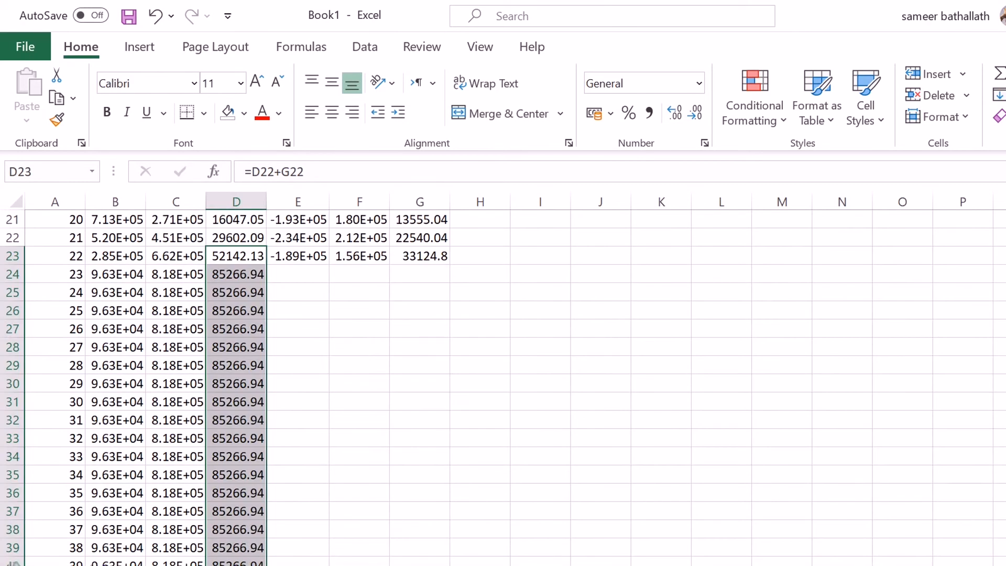
scroll(503, 388, "up", 3)
left_click(298, 439)
left_click_drag(329, 447, 329, 564)
scroll(502, 388, "up", 20)
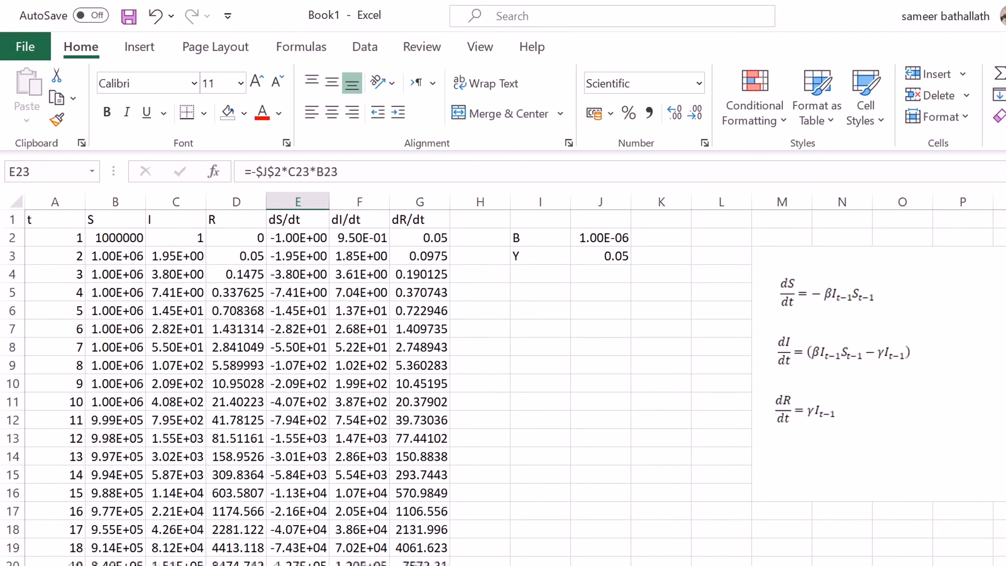
scroll(503, 388, "down", 3)
left_click(359, 439)
left_click_drag(390, 446, 389, 560)
scroll(503, 388, "up", 10)
- Fill the dR/dt formula in G23 down the extended time rows
scroll(503, 388, "up", 20)
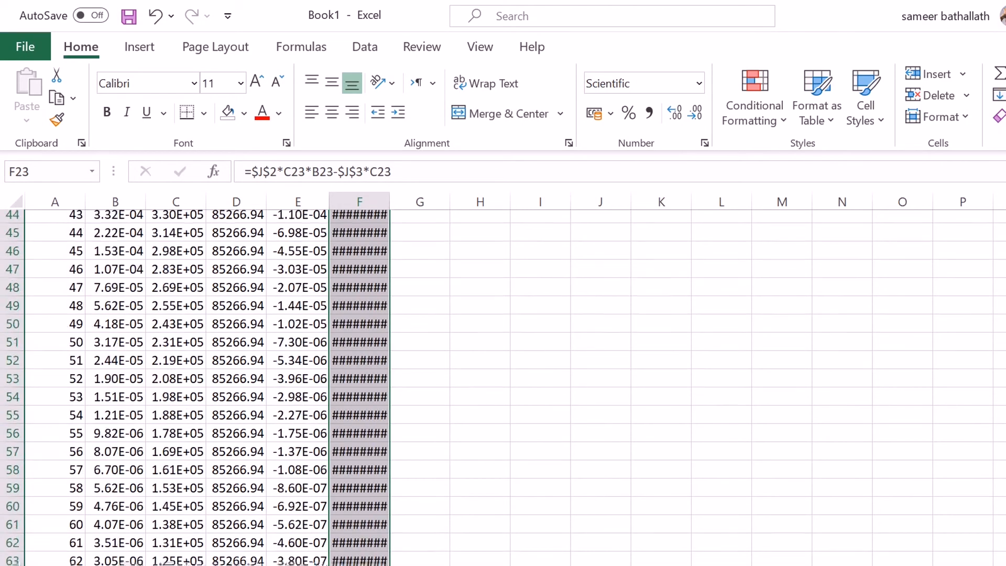
left_click(420, 511)
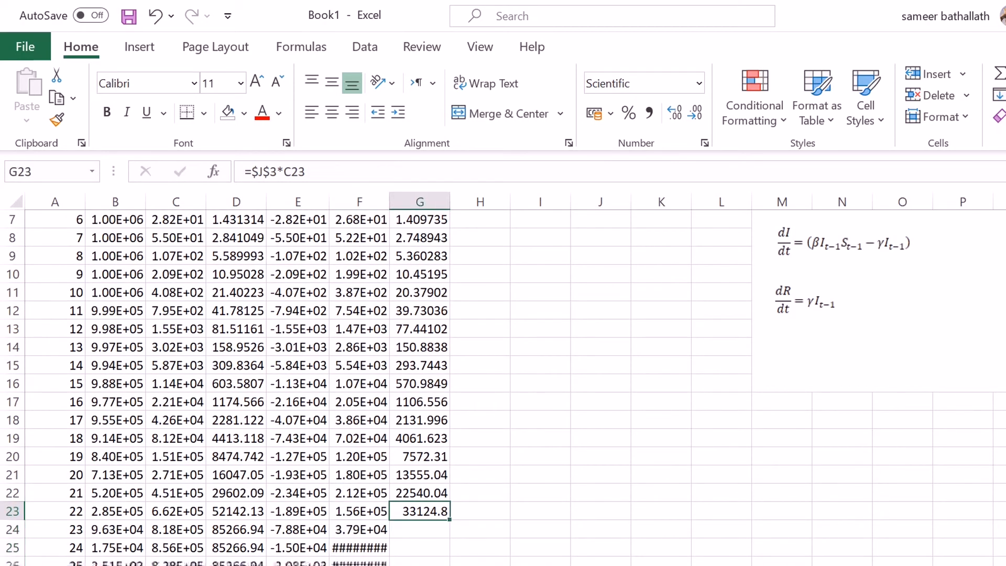
left_click_drag(450, 519, 449, 563)
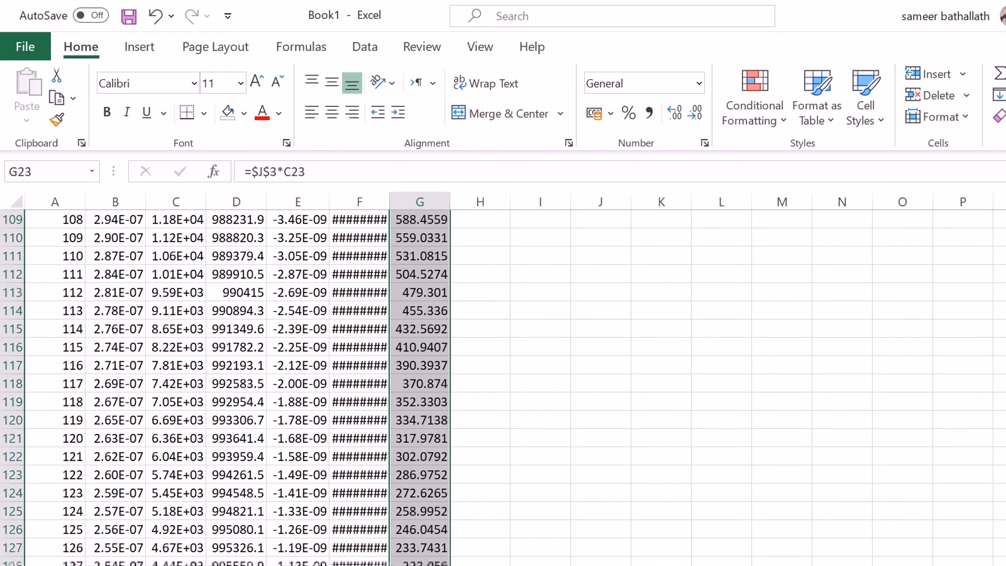
scroll(502, 388, "up", 20)
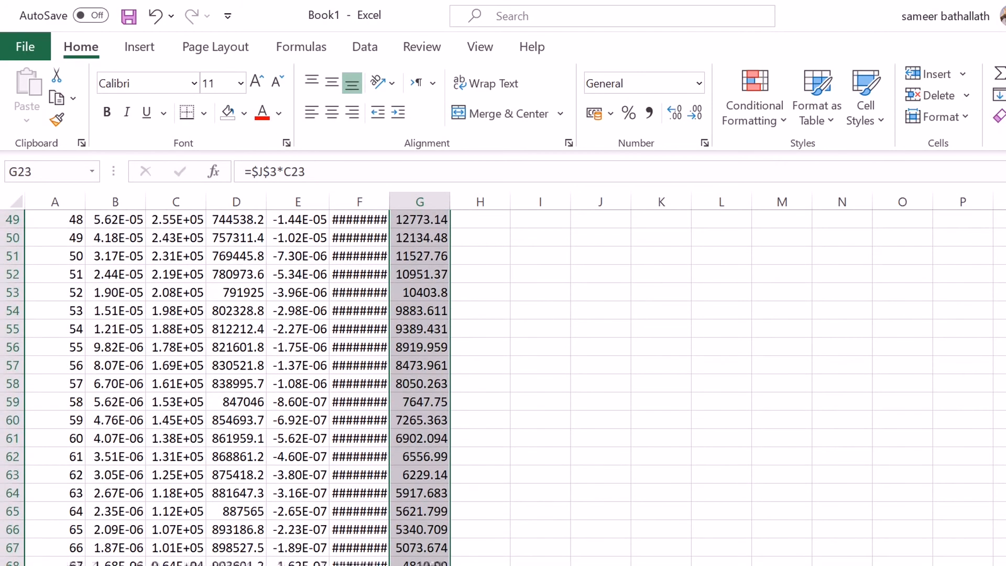
scroll(503, 387, "up", 9)
- Examine the dI/dt formula in F25, checking its absolute references to J2 and J3 and its relative references to row 25
scroll(503, 388, "down", 3)
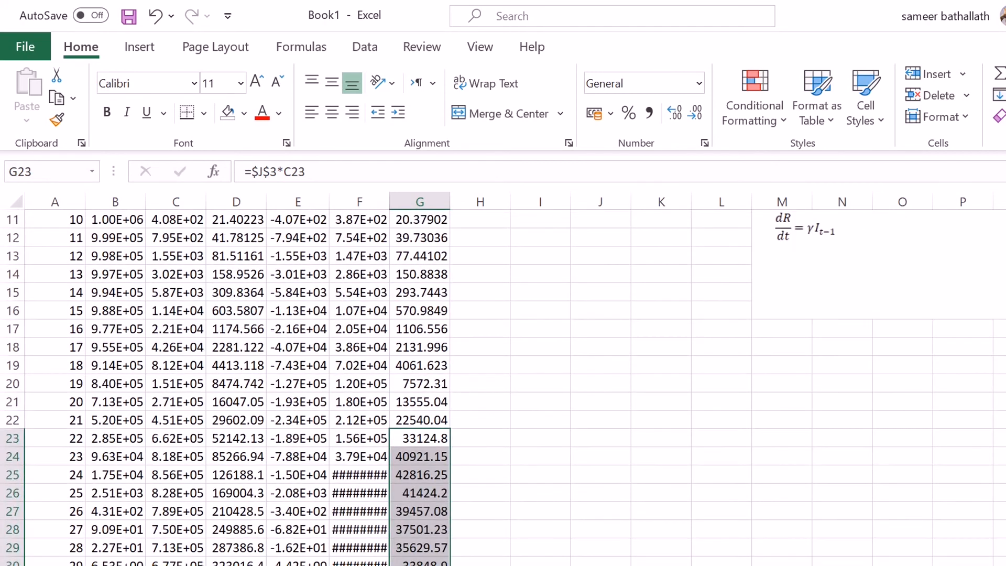
left_click(480, 492)
double_click(359, 475)
left_click(540, 438)
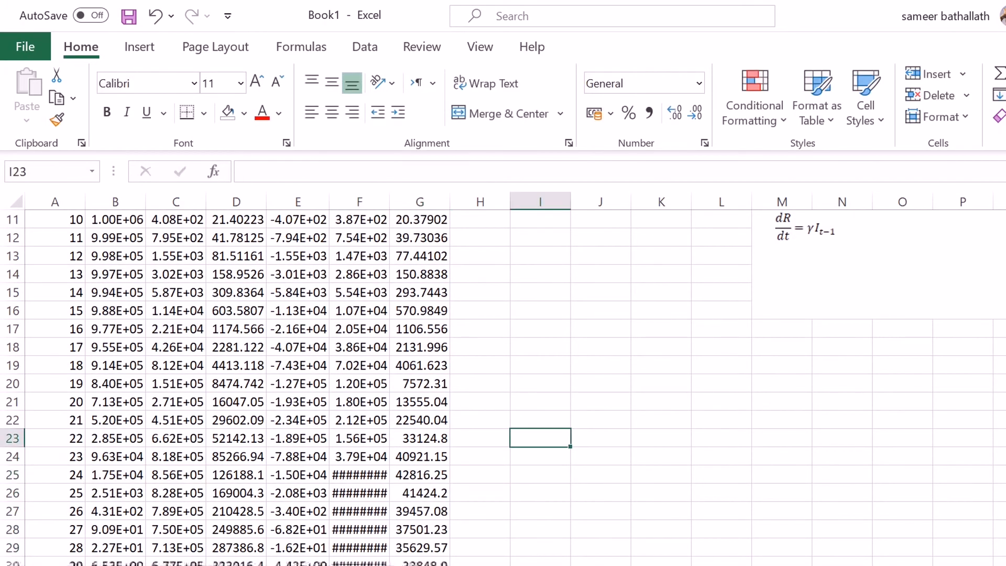
scroll(503, 388, "up", 4)
scroll(503, 388, "down", 4)
double_click(347, 475)
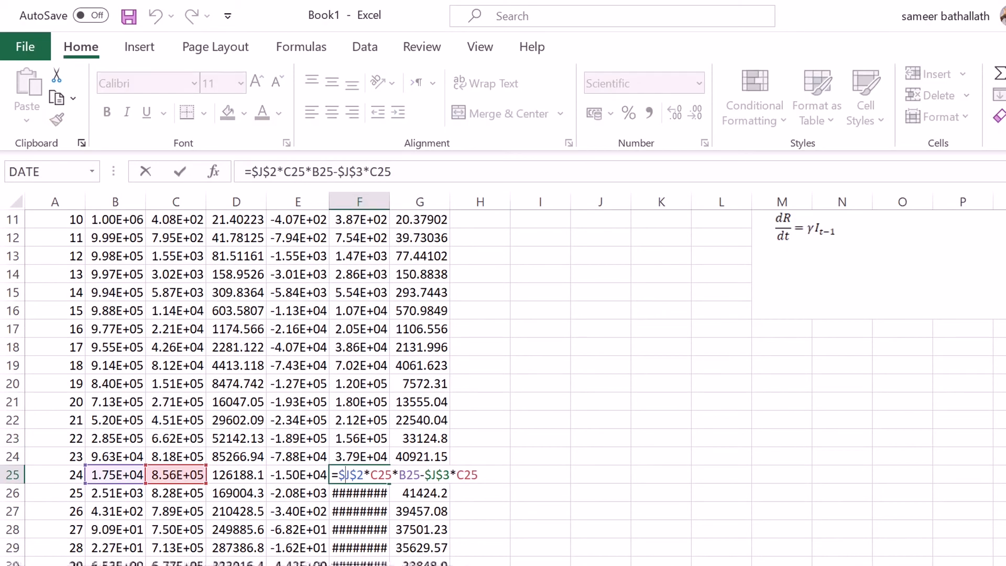
left_click(600, 475)
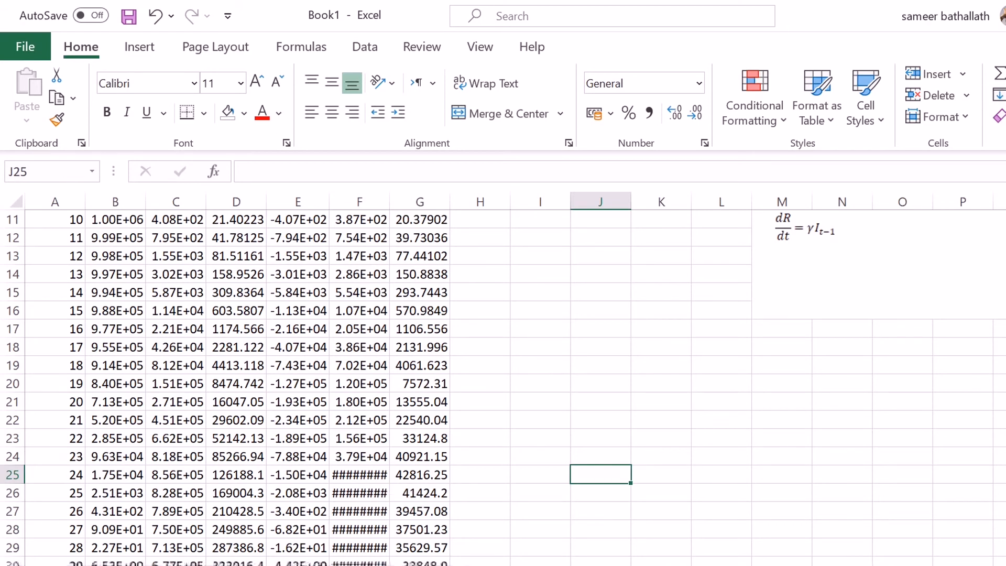
- Set the B parameter in J2 to 0.0000000001 and look through the recalculated model rows
scroll(600, 388, "up", 4)
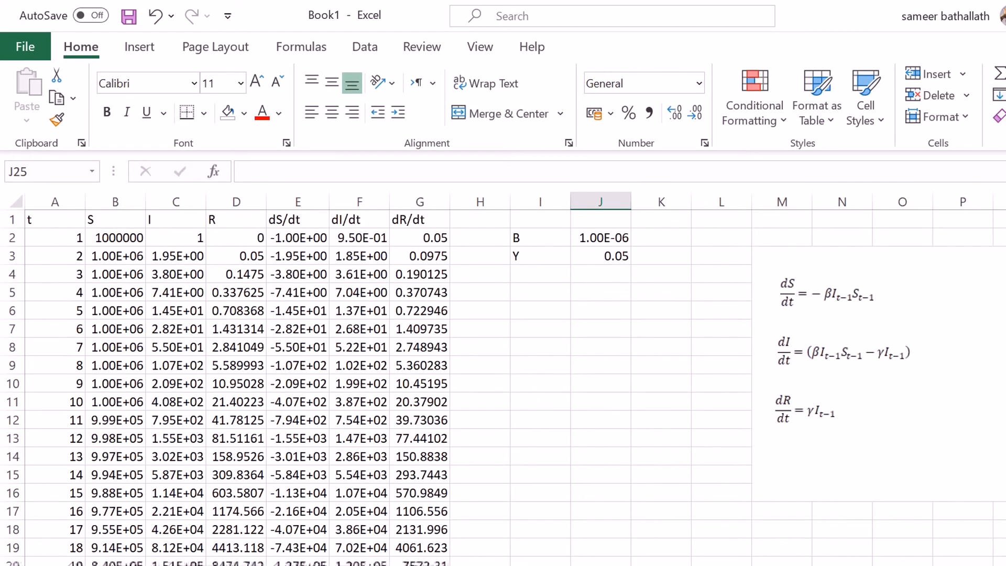
double_click(610, 238)
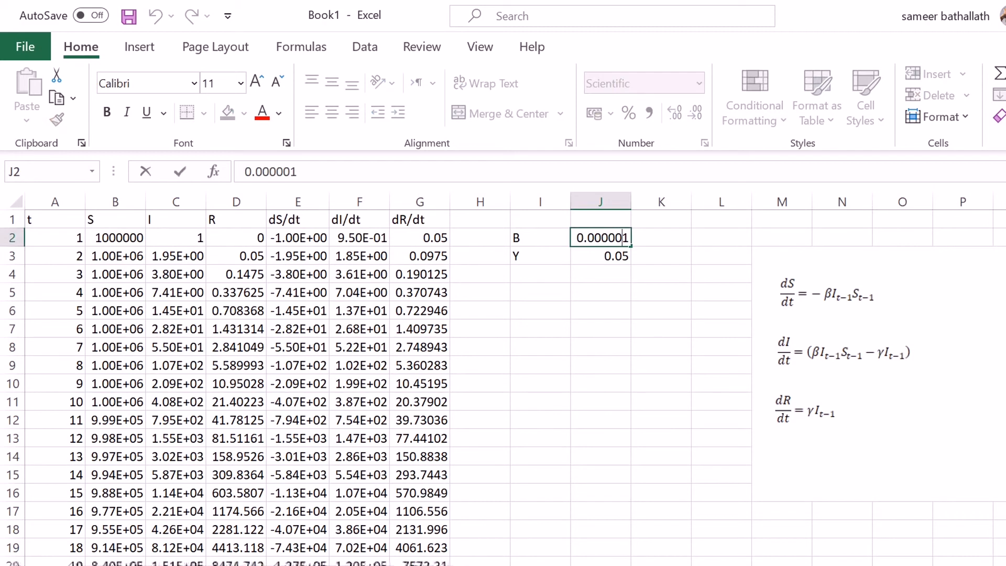
type("0000")
key("Return")
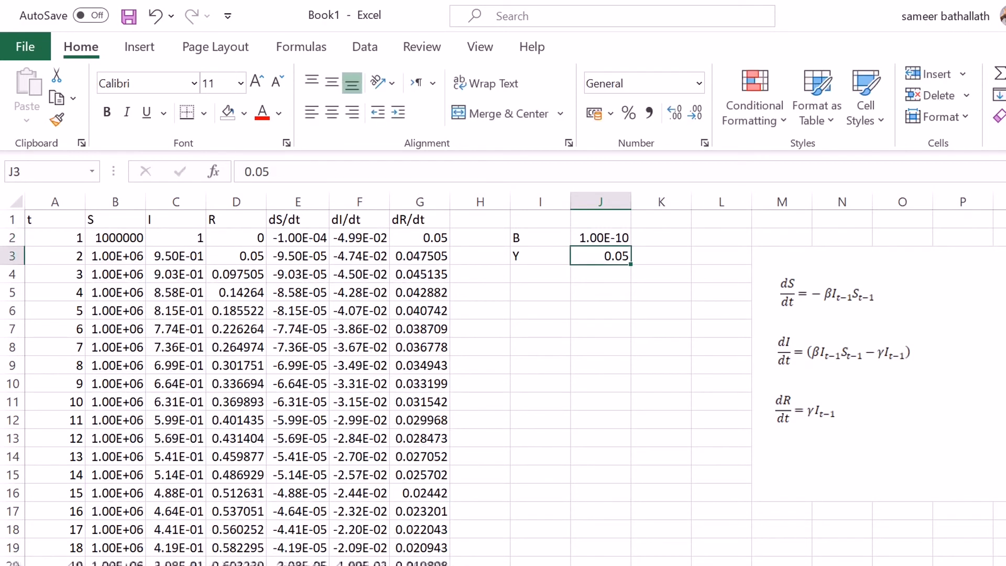
scroll(503, 382, "down", 7)
scroll(502, 388, "down", 20)
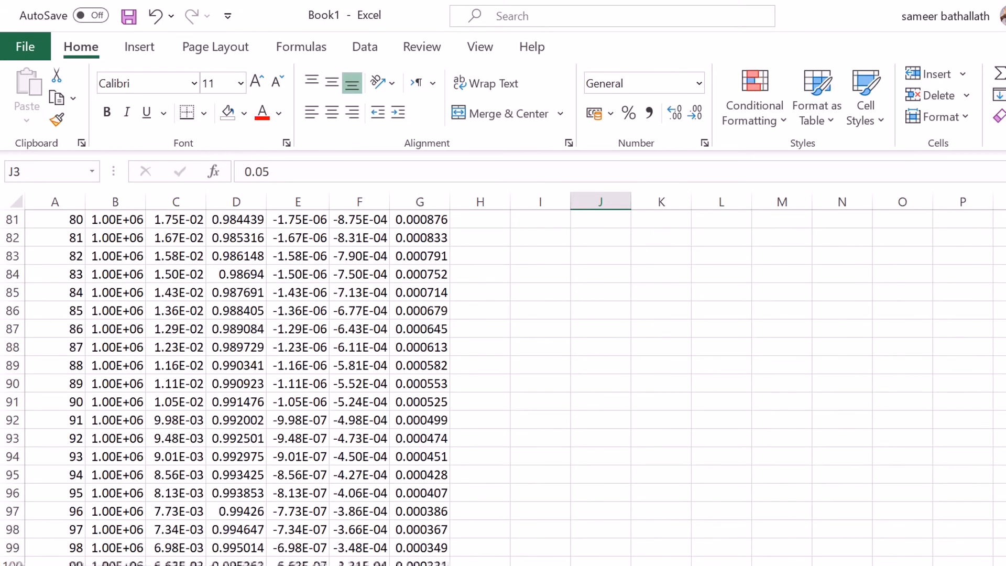
scroll(502, 387, "up", 19)
scroll(503, 388, "up", 20)
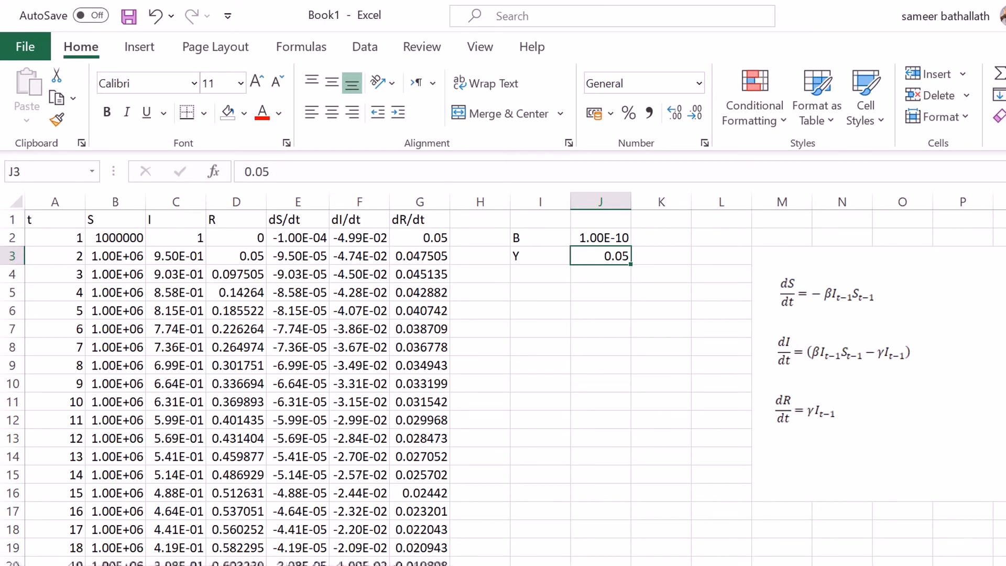
left_click(55, 237)
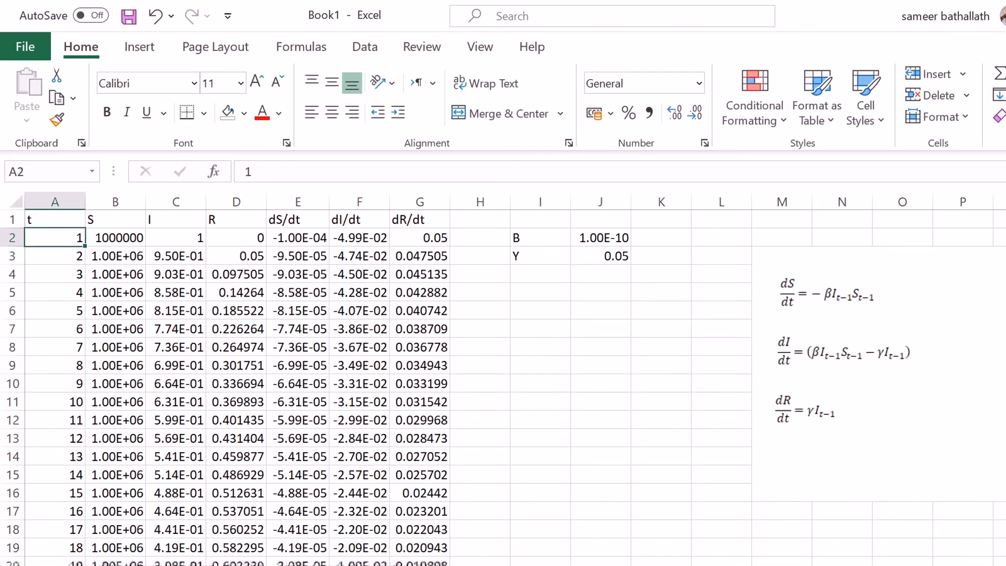
left_click(115, 238)
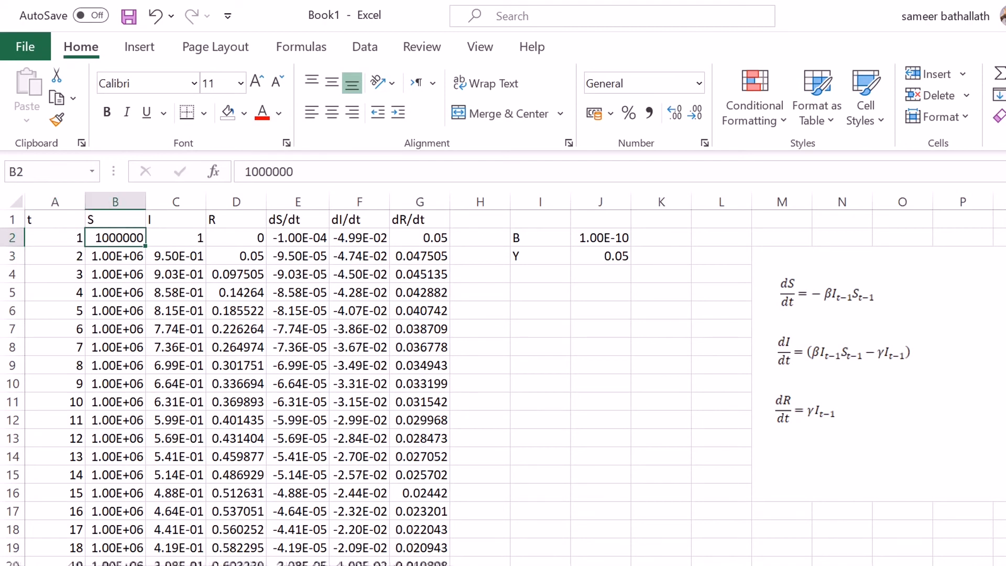
left_click_drag(145, 245, 204, 246)
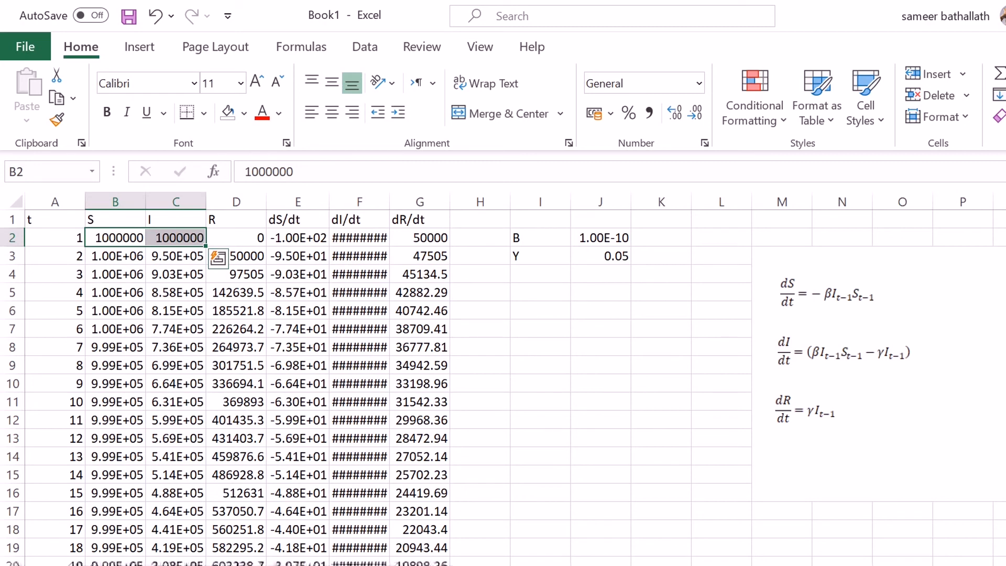
key("ctrl+z")
key("Up")
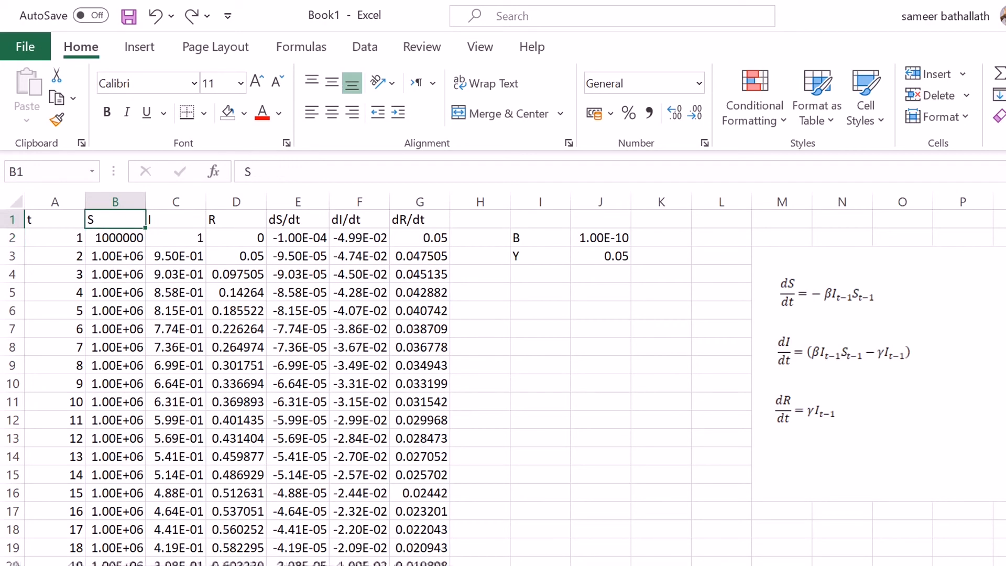
left_click_drag(145, 227, 148, 387)
left_click(176, 274)
left_click(115, 219)
left_click(236, 383)
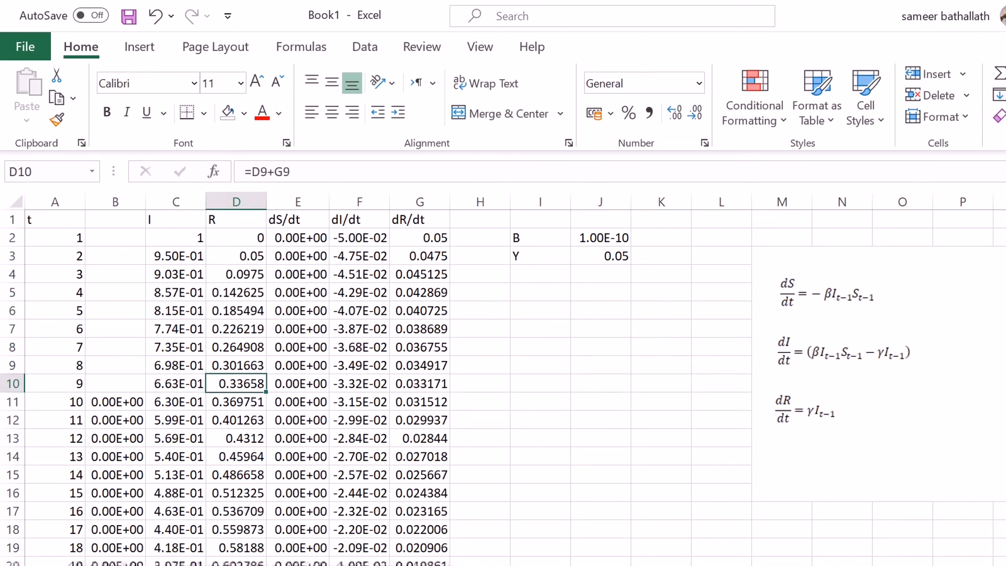
key("ctrl+z")
- Try to select the S, I and R columns from the last data row in D128, and undo the accidental fill in row 128
scroll(336, 388, "down", 13)
scroll(503, 388, "down", 20)
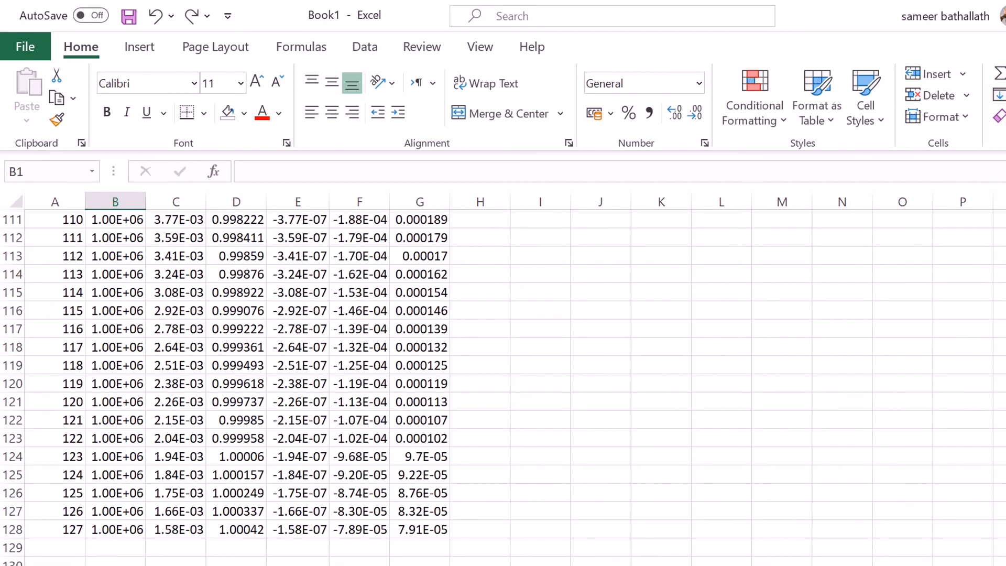
scroll(503, 388, "up", 8)
left_click(236, 347)
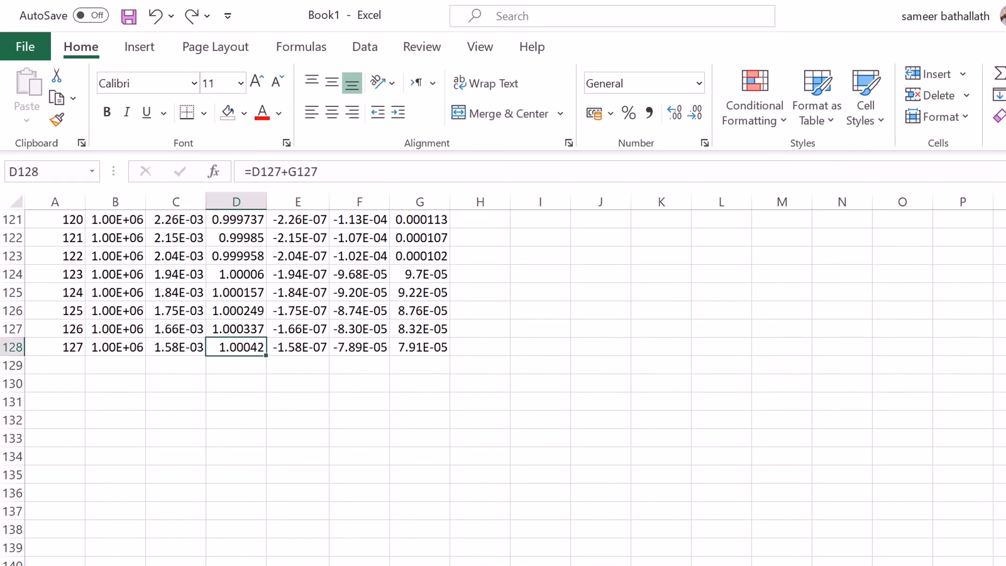
left_click_drag(266, 355, 116, 345)
left_click(175, 438)
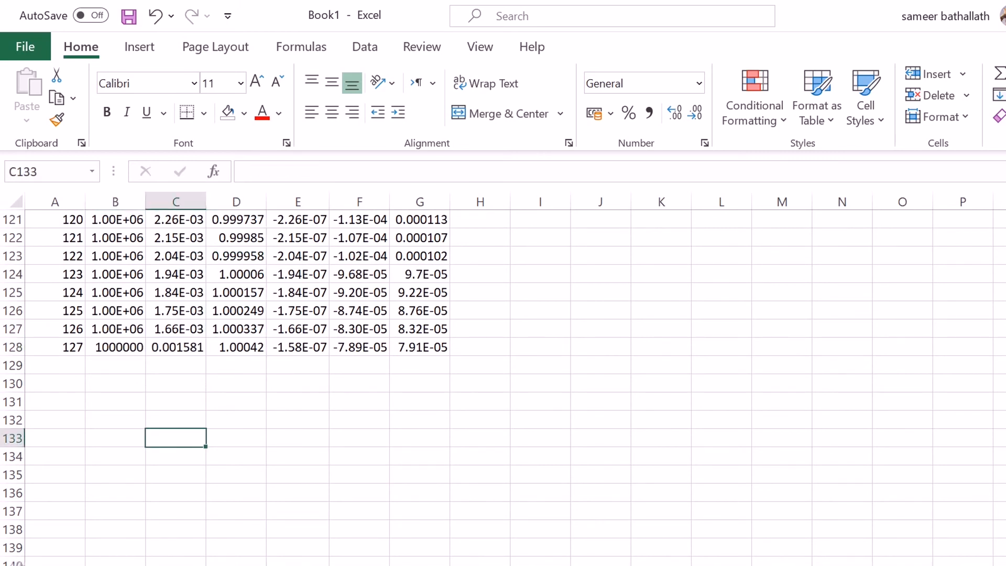
key("ctrl+z")
left_click(480, 438)
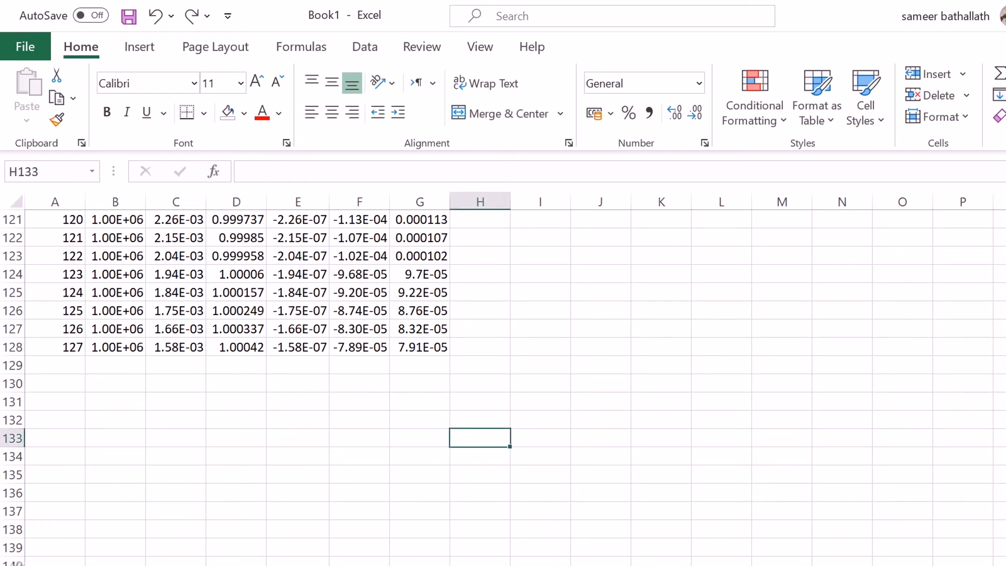
left_click_drag(540, 420, 661, 547)
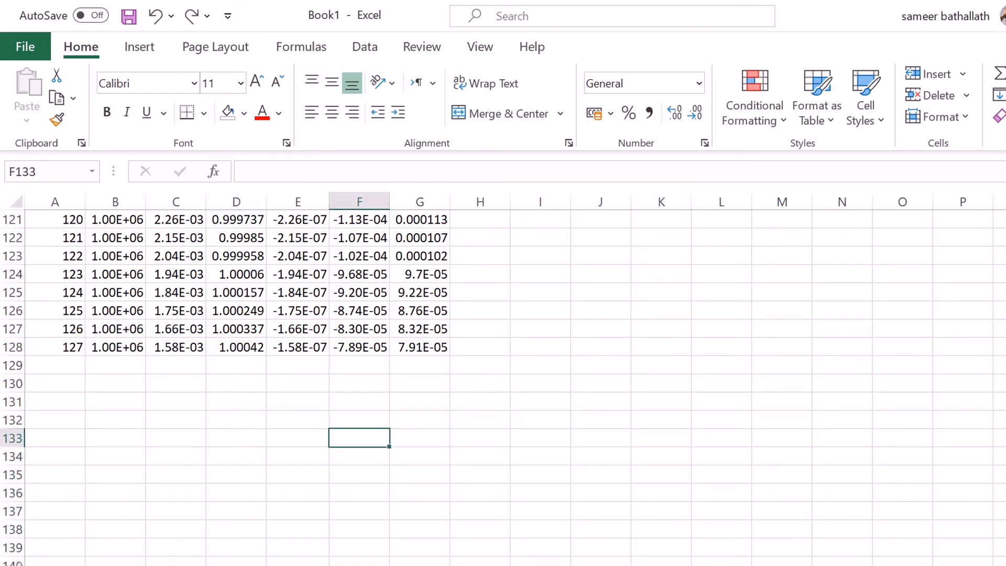
- Restore the missing header S in cell B1
left_click_drag(236, 347, 115, 235)
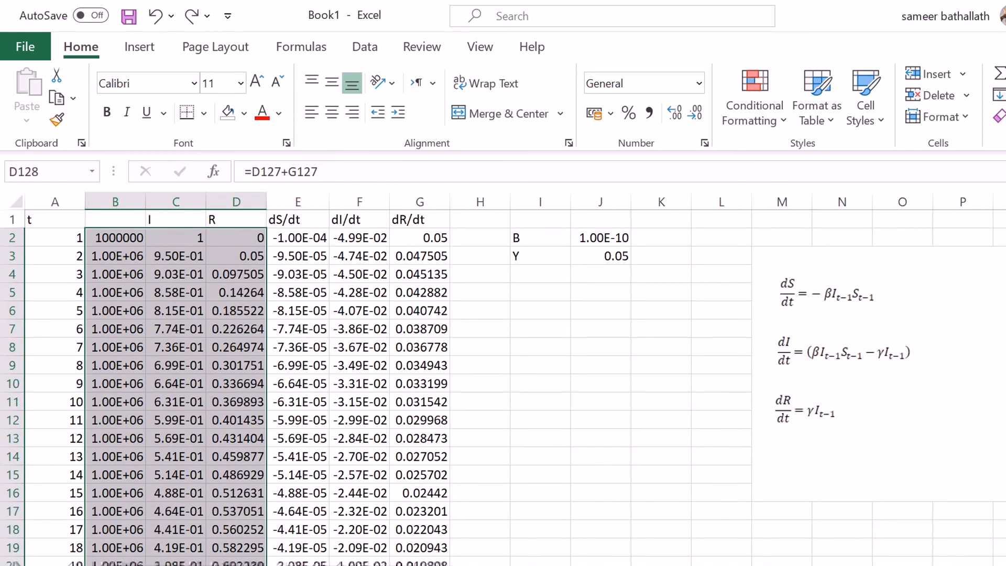
left_click(115, 219)
double_click(115, 219)
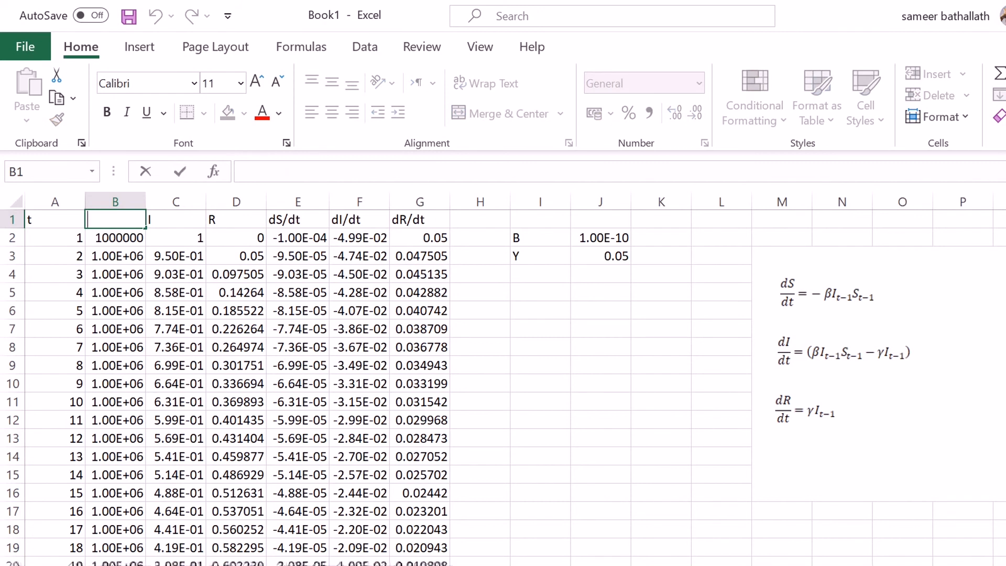
type("S")
mouse_move(146, 228)
left_mouse_down()
mouse_move(147, 314)
mouse_move(146, 225)
left_mouse_up()
left_click(176, 292)
- Select the S, I and R columns with their headers, B1:D128
scroll(175, 292, "down", 20)
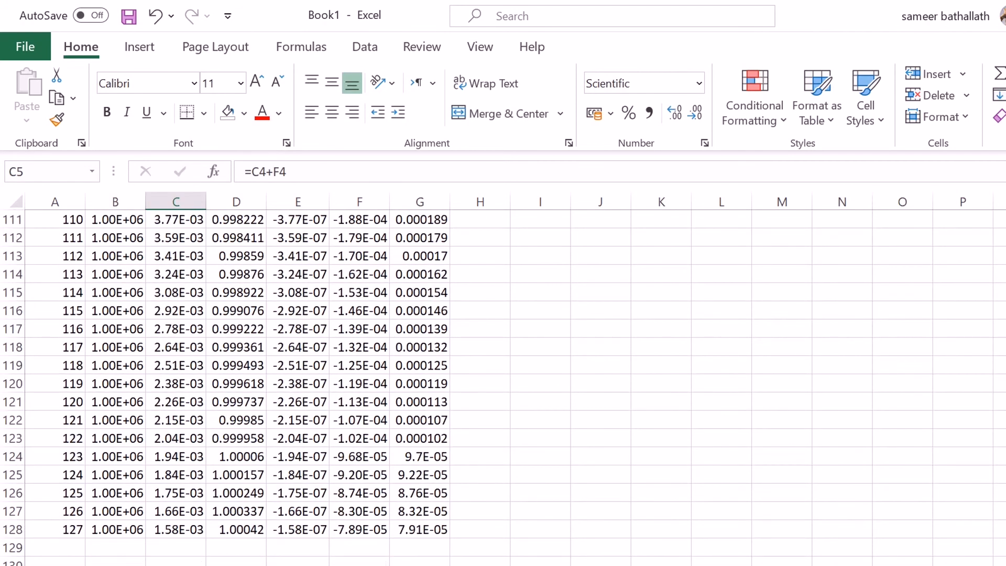
left_click_drag(661, 474, 721, 562)
left_click(236, 561)
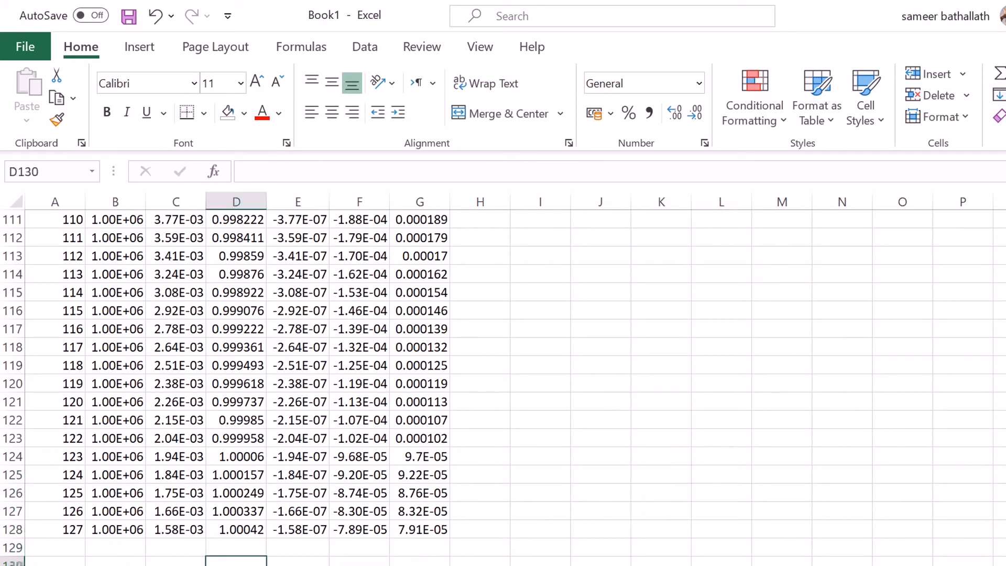
left_click(236, 529)
left_click_drag(236, 529, 115, 215)
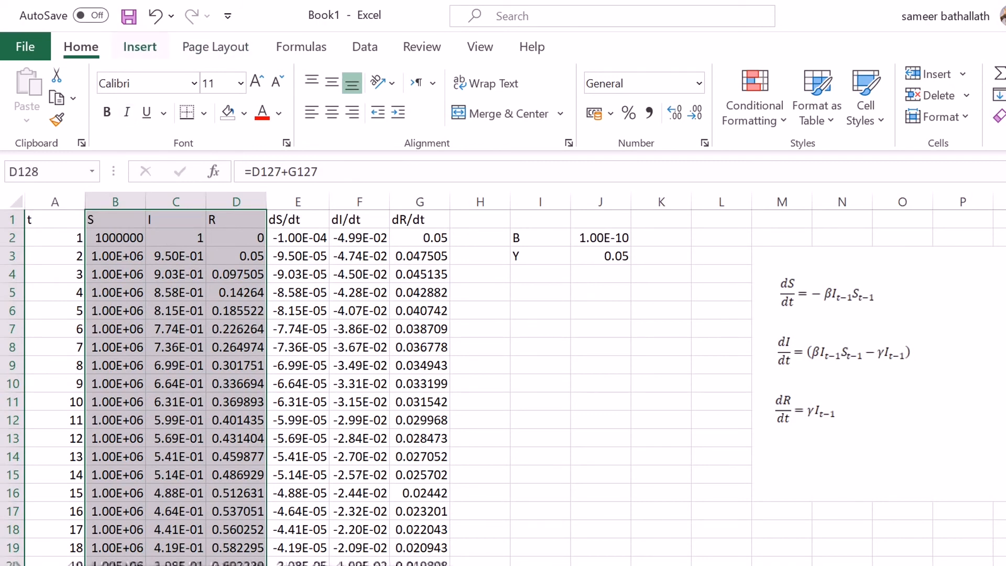
- Browse the scatter, line and column chart types for the selected S, I and R data without inserting a chart
left_click(140, 47)
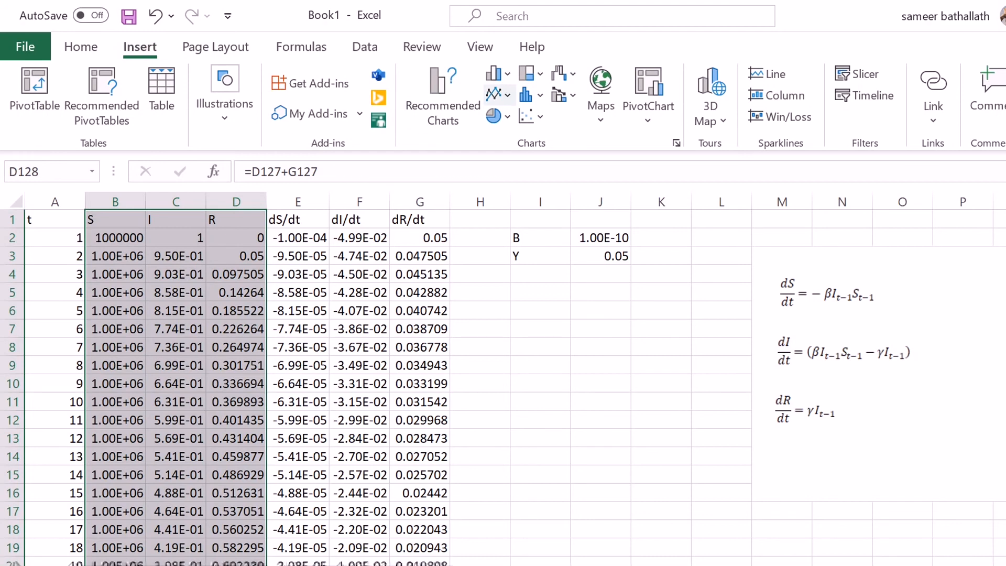
left_click(531, 116)
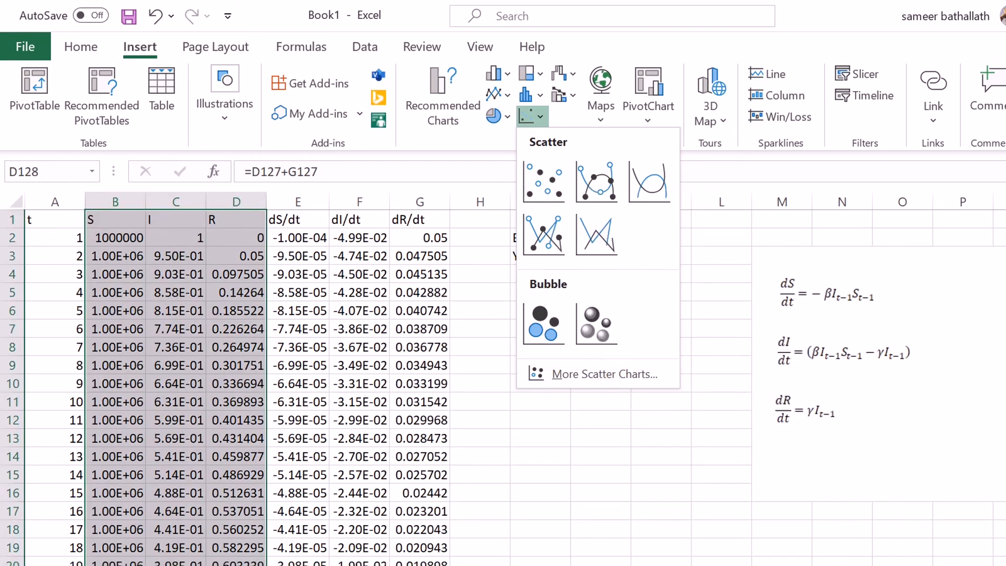
left_click(499, 94)
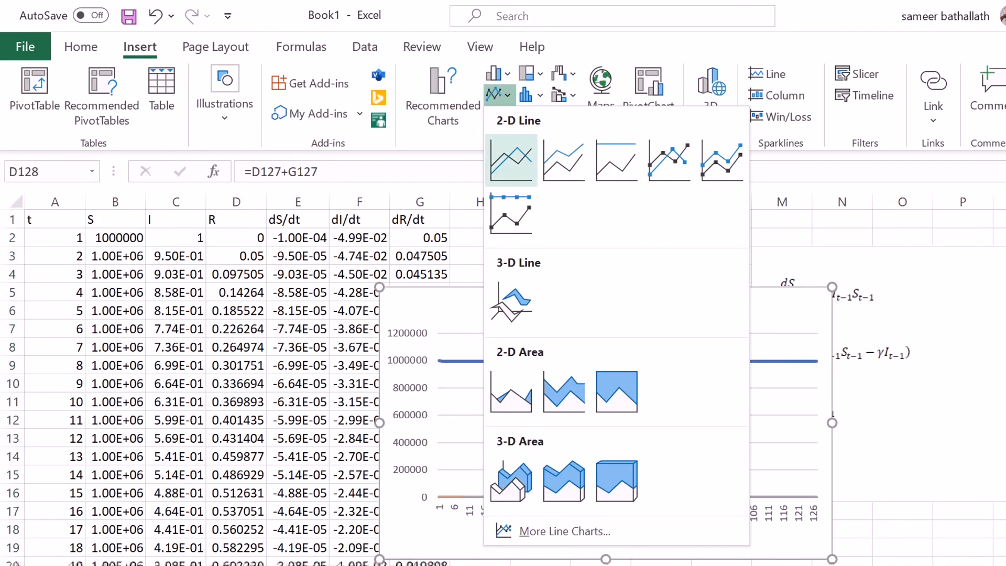
left_click(499, 73)
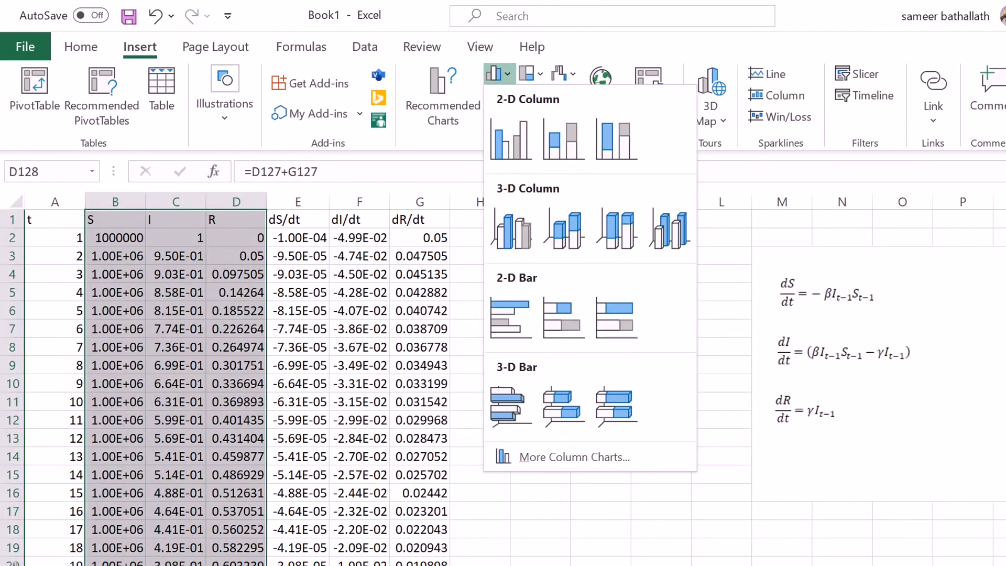
left_click(499, 73)
left_click(530, 115)
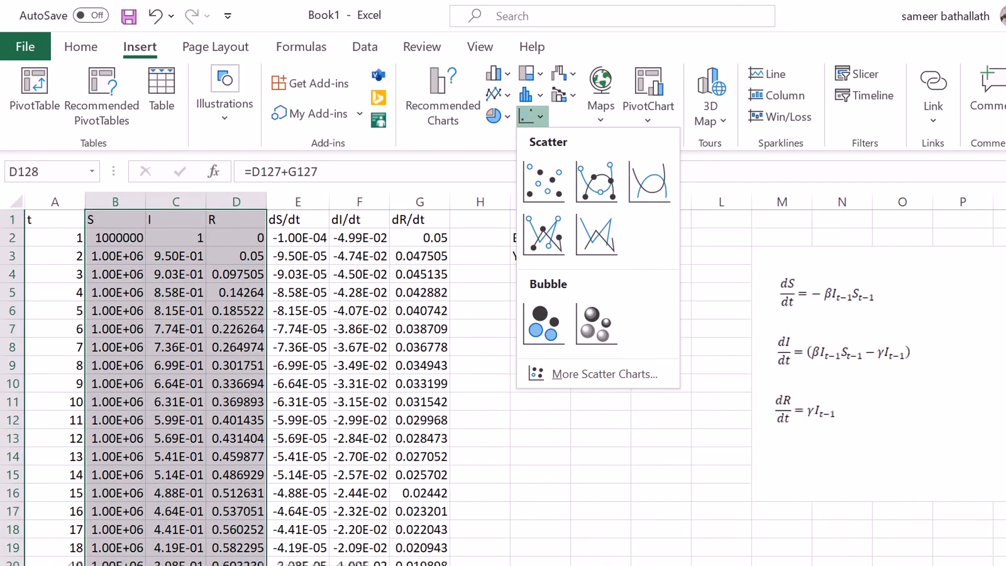
left_click(480, 420)
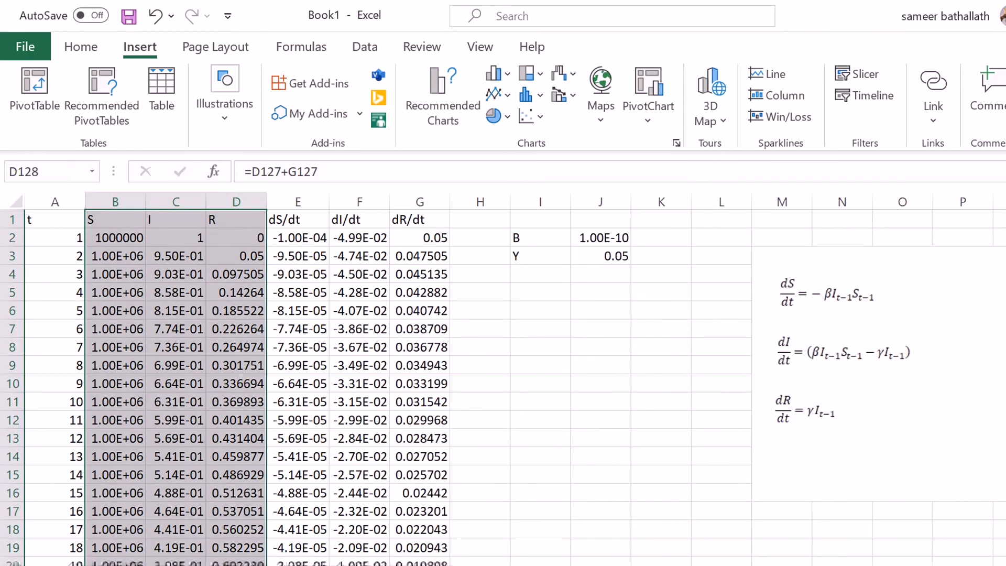
left_click(480, 420)
- Try to select the table from the t column across for charting, covering A1:C128
left_click(115, 219)
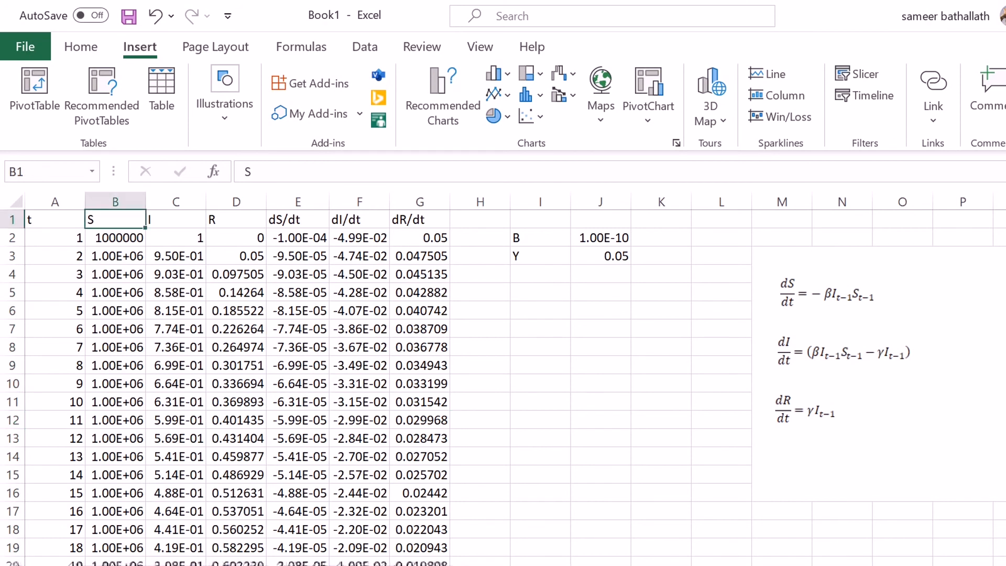
left_click(55, 219)
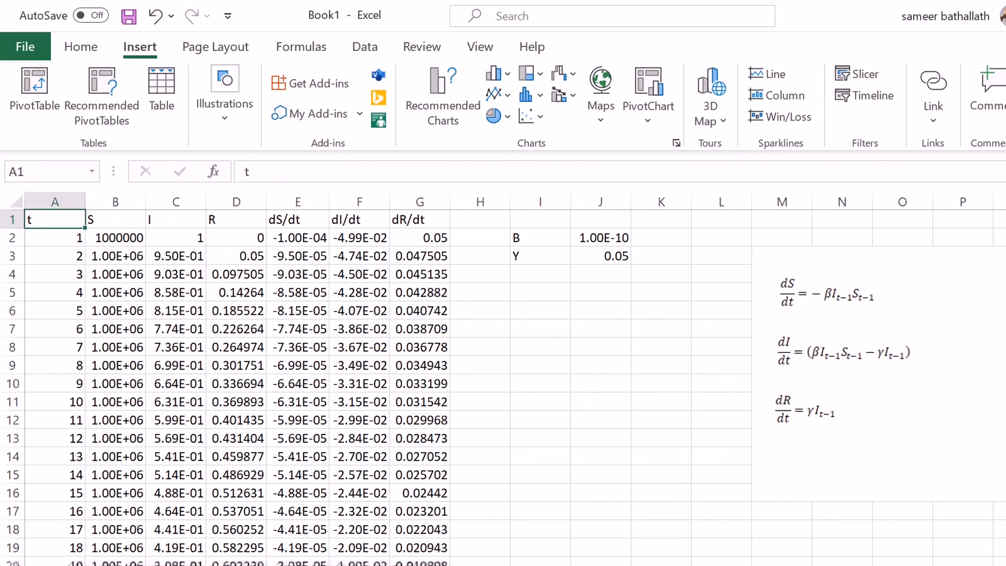
mouse_move(55, 219)
left_mouse_down()
mouse_move(55, 493)
mouse_move(55, 219)
left_mouse_up()
scroll(503, 382, "down", 20)
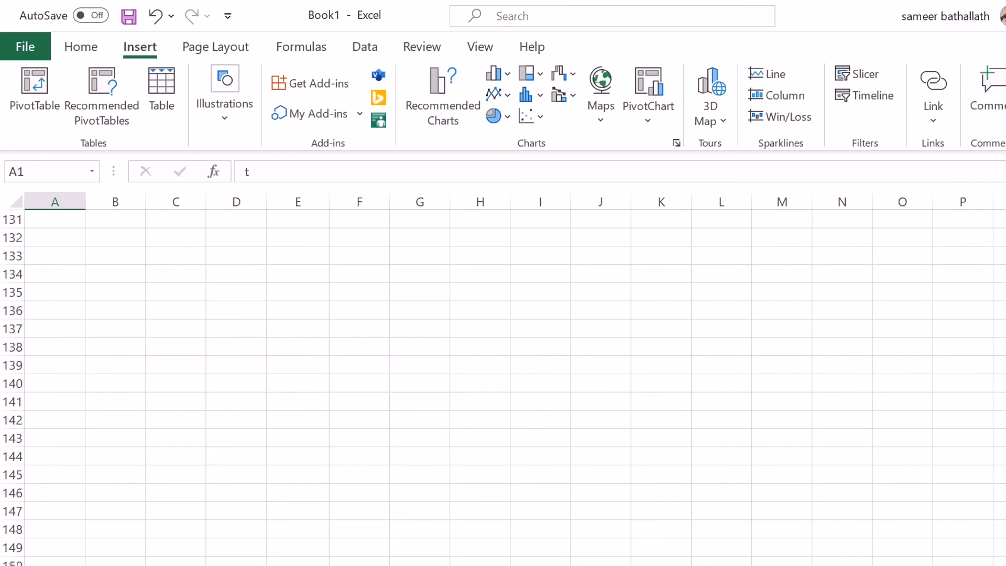
scroll(503, 382, "up", 12)
scroll(503, 382, "up", 6)
scroll(503, 383, "down", 6)
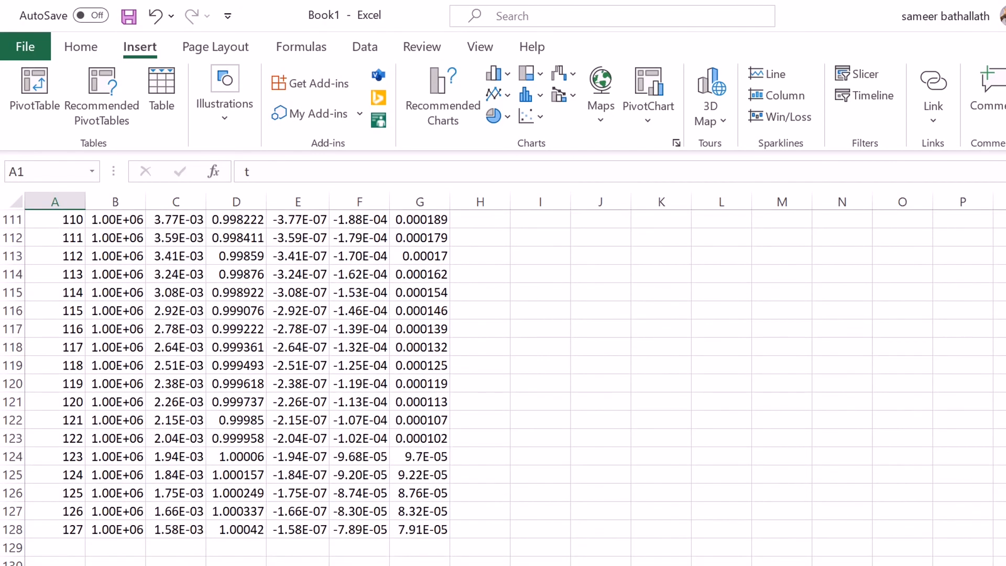
left_click(175, 547)
left_click_drag(175, 529, 42, 213)
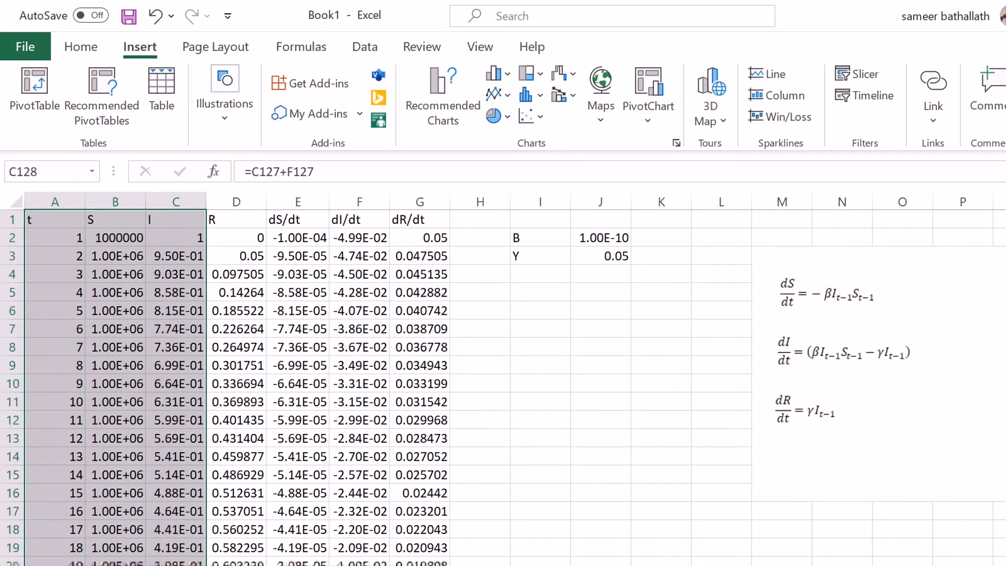
- Insert a Scatter with Smooth Lines chart of S, I and R against t from the range A1:D128
left_click(236, 274)
scroll(236, 274, "down", 20)
scroll(503, 382, "down", 20)
scroll(503, 382, "up", 10)
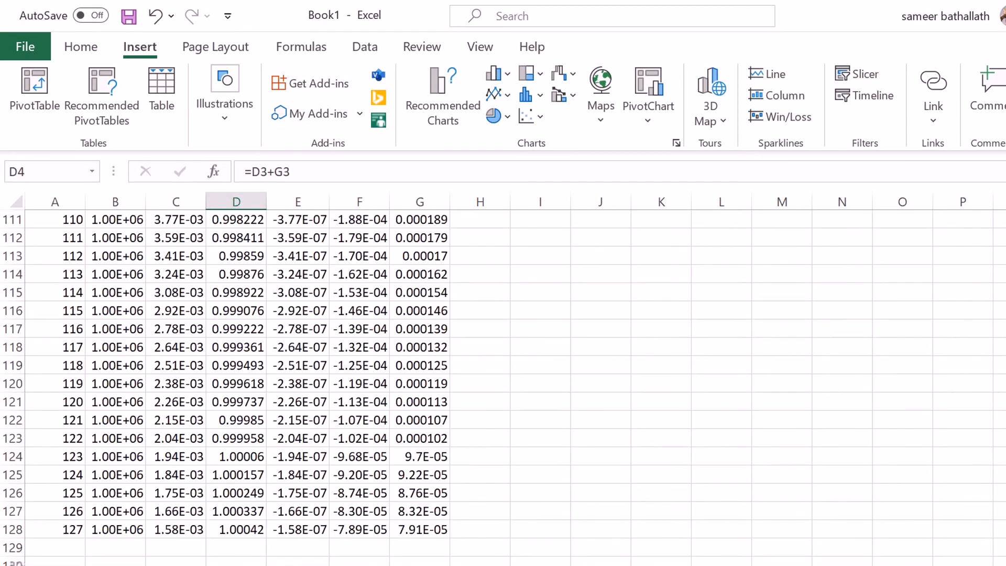
left_click_drag(237, 529, 32, 52)
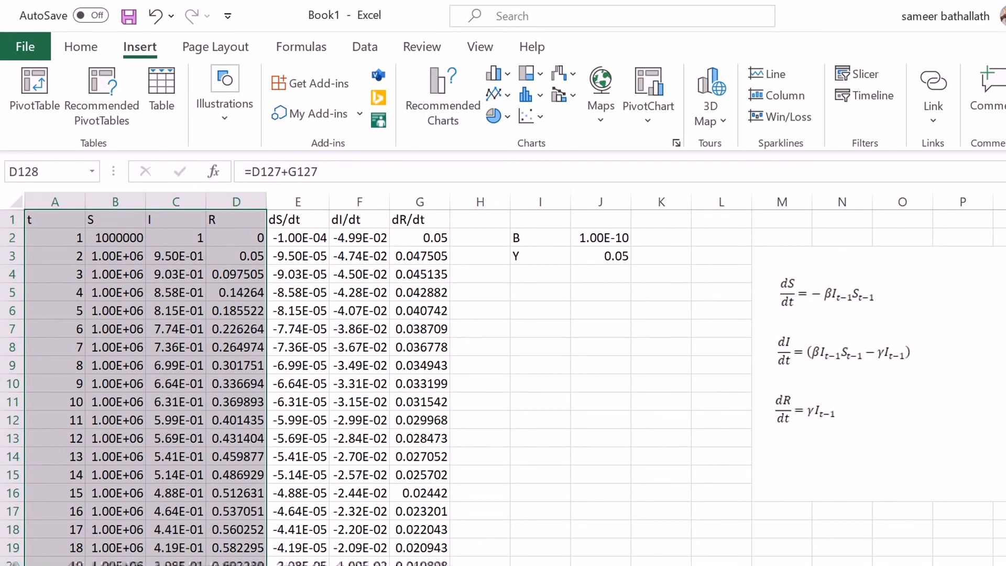
left_click(531, 116)
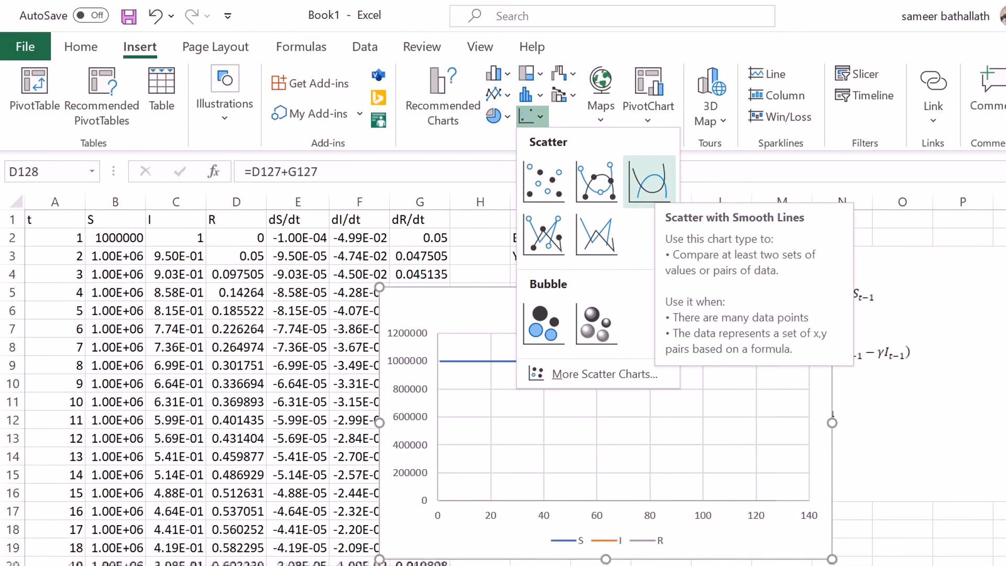
left_click(648, 180)
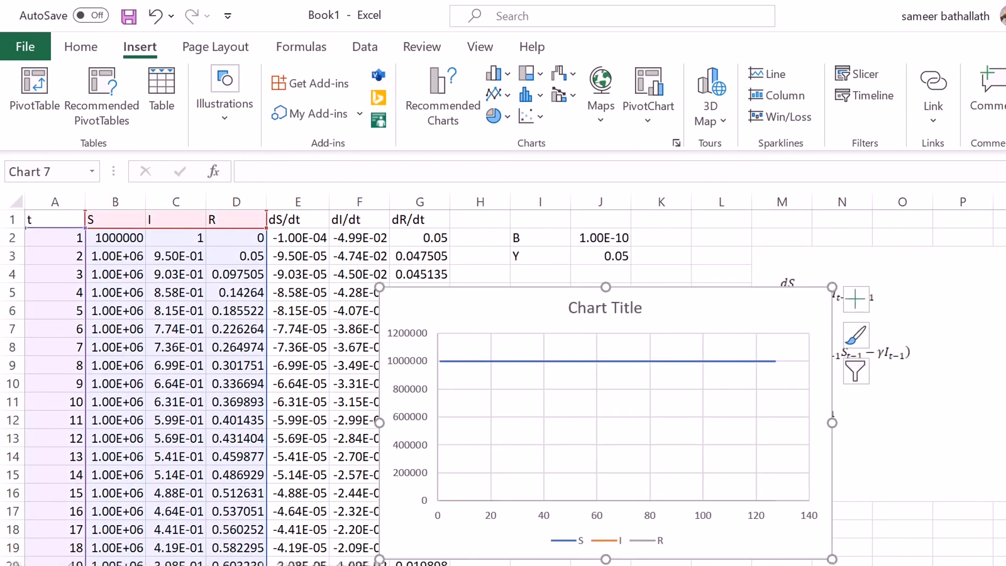
- Move the chart off the equations onto the data columns, and set parameter B in J2 to 0.00000001
left_click_drag(628, 314, 330, 292)
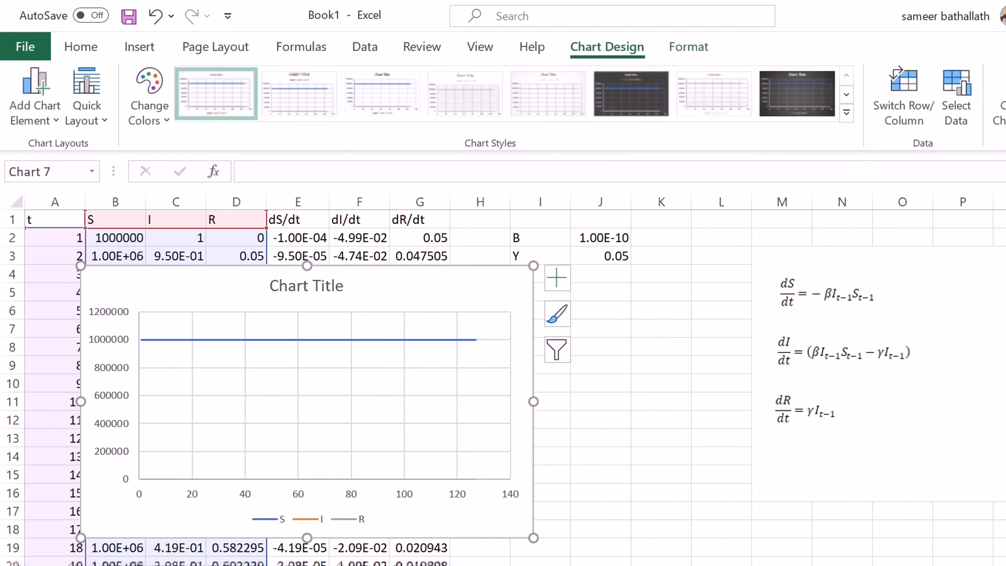
double_click(622, 238)
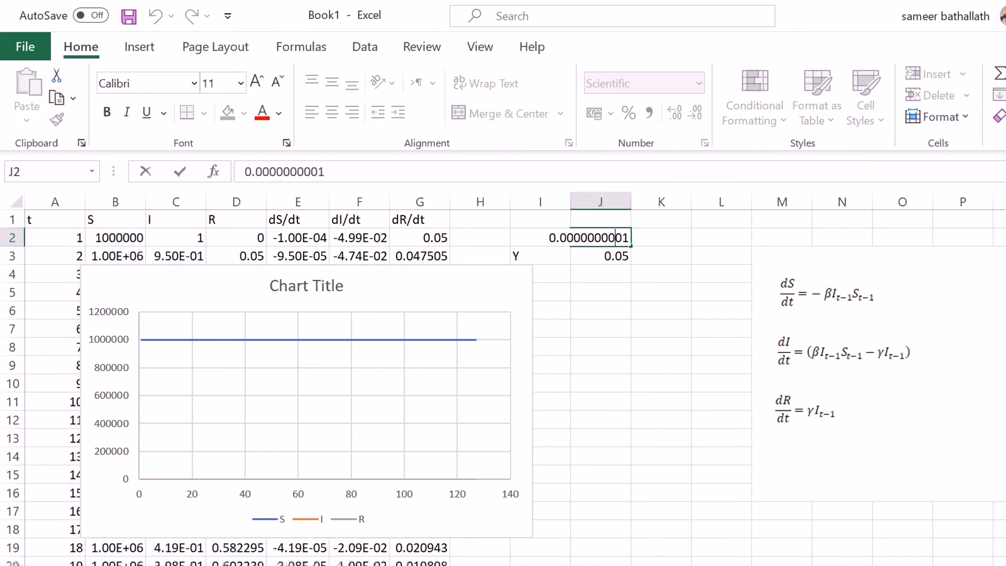
key("BackSpace")
key("BackSpace")
key("Return")
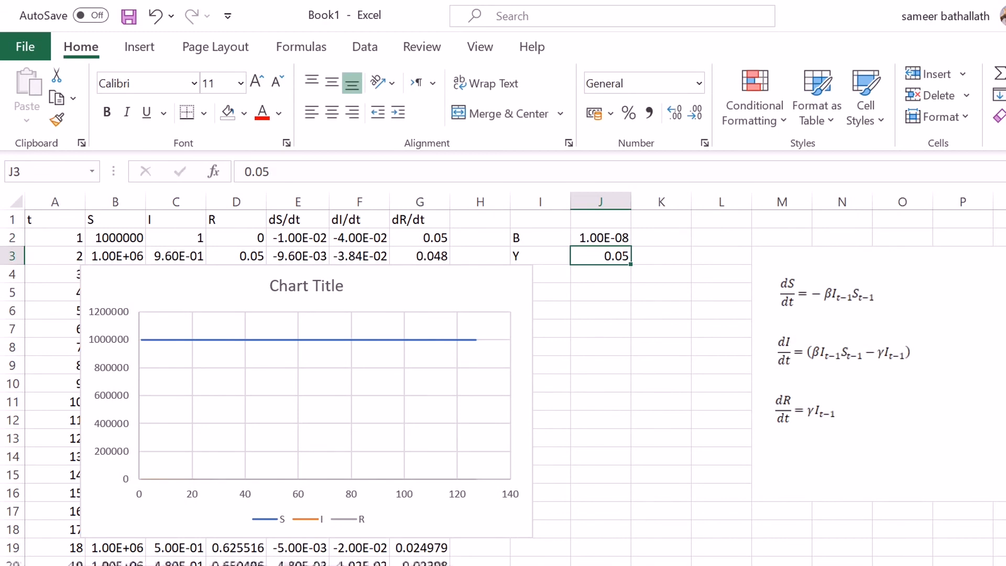
- Set parameter B in J2 to 0.000001 and move the chart beside the data, just past the dR/dt column
left_click(622, 237)
key("F2")
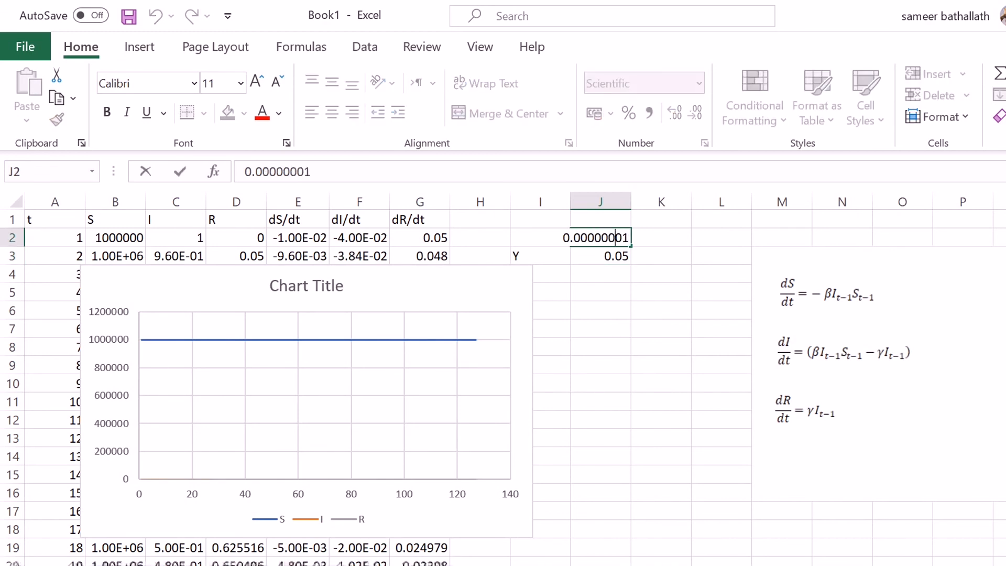
key("Left")
key("BackSpace")
key("BackSpace")
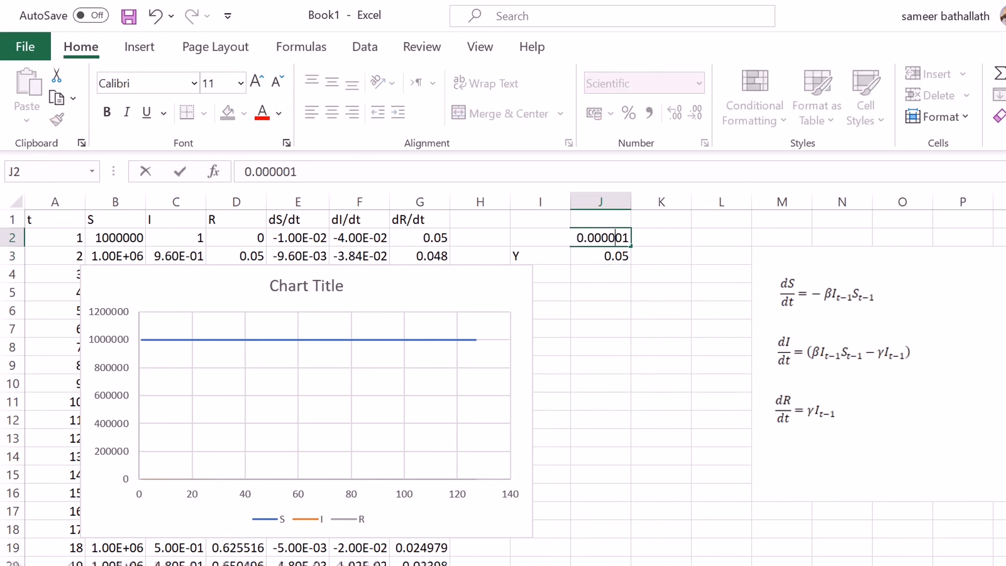
key("Return")
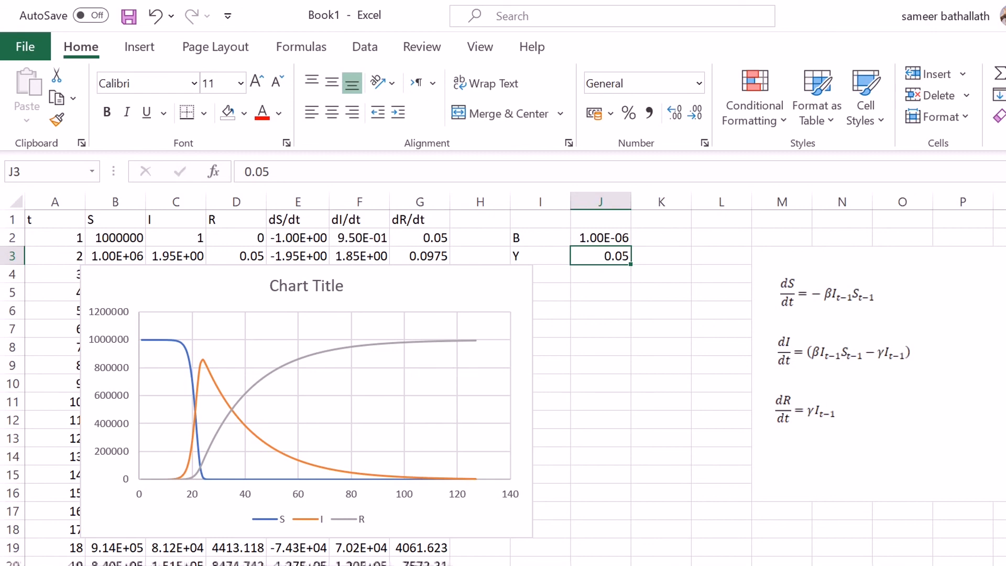
left_click_drag(445, 288, 948, 290)
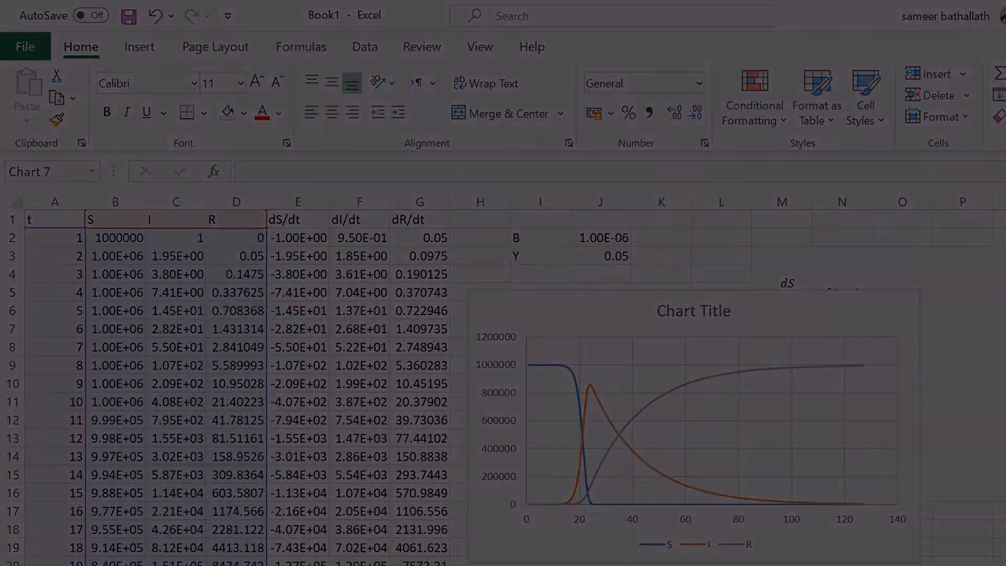